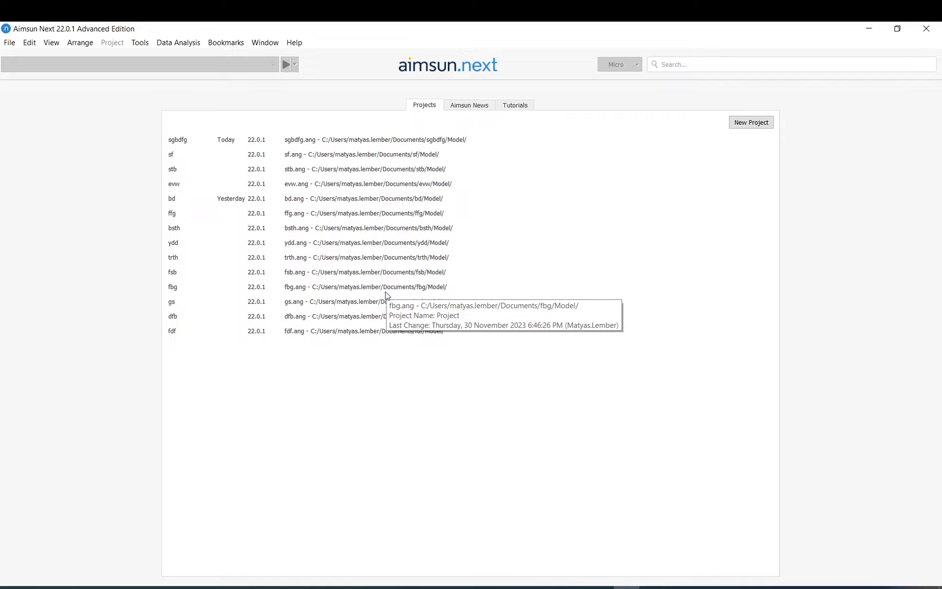
# Step: Start a new project named bsh from the File menu
pyautogui.click(10, 42)
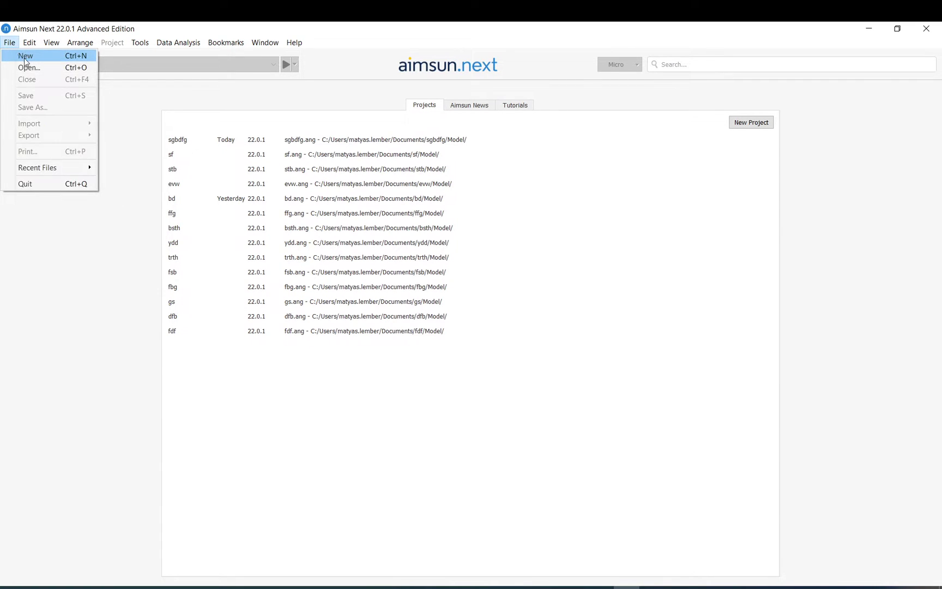
pyautogui.click(25, 56)
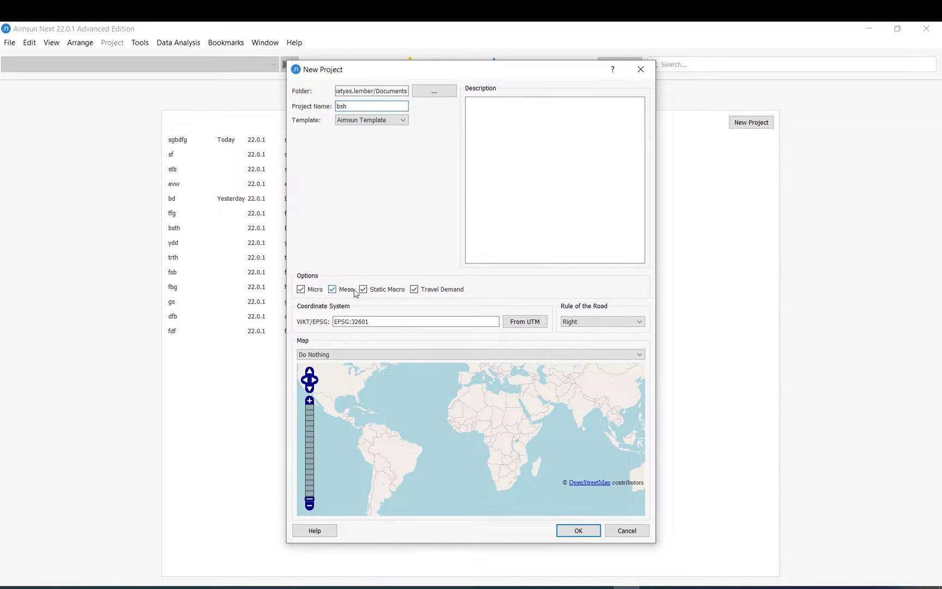
# Step: Keep only Micro by clearing Travel Demand, Static Macro and Meso, and bring Europe into the map preview
pyautogui.click(448, 294)
pyautogui.click(364, 290)
pyautogui.click(333, 289)
pyautogui.moveTo(488, 394); pyautogui.dragTo(480, 439)
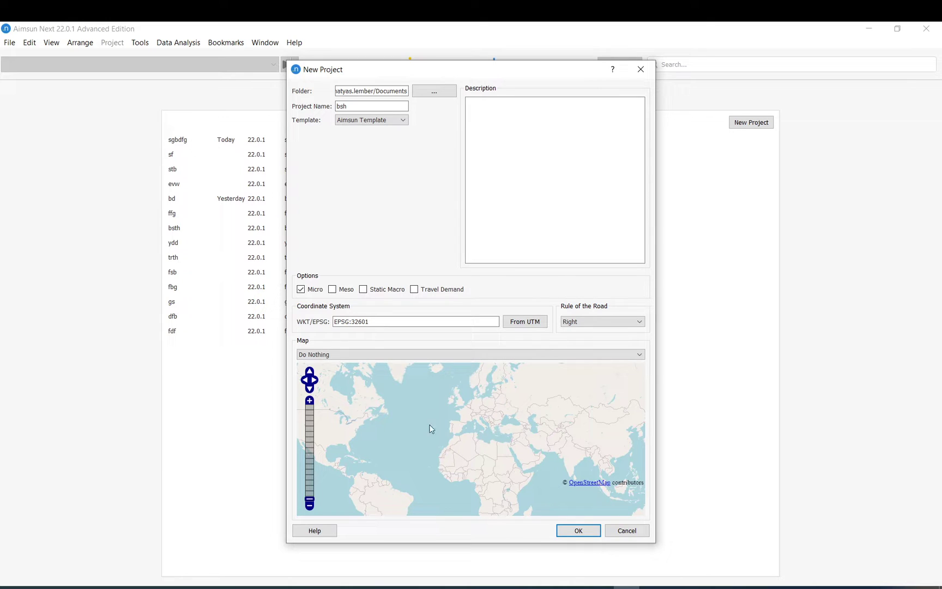
pyautogui.click(377, 354)
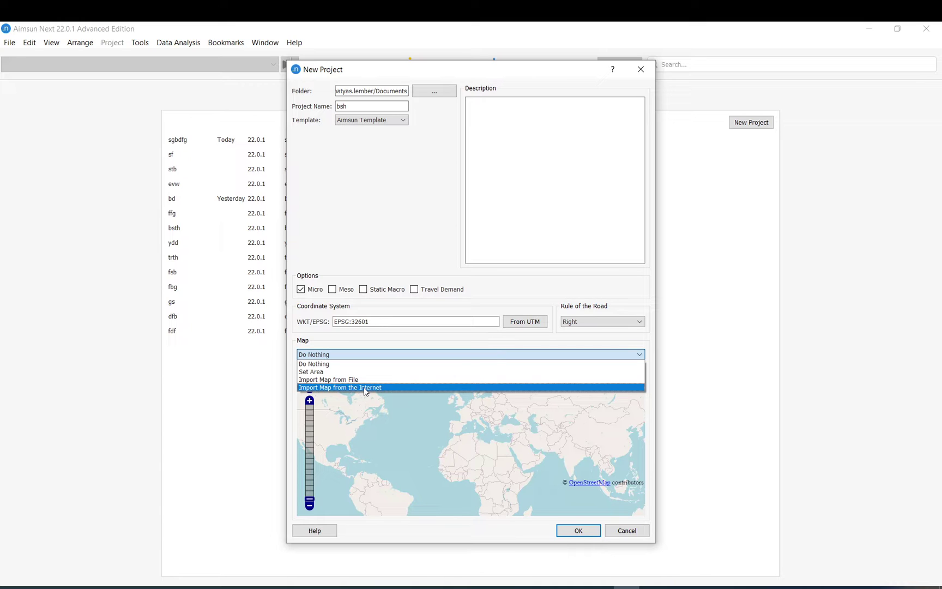
# Step: Choose Import Map from the Internet and zoom the preview in toward Brussels
pyautogui.click(364, 387)
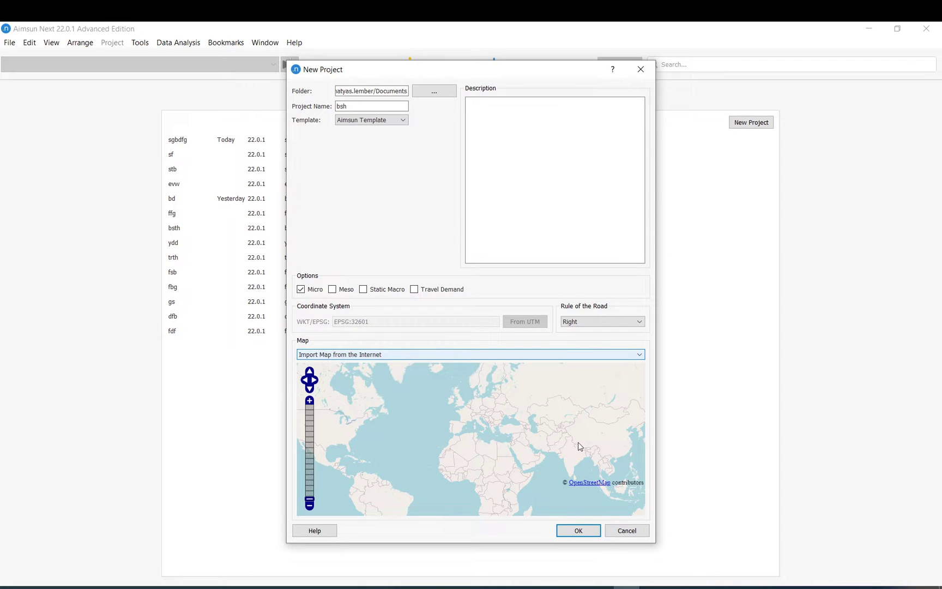
pyautogui.scroll(5, 479, 413)
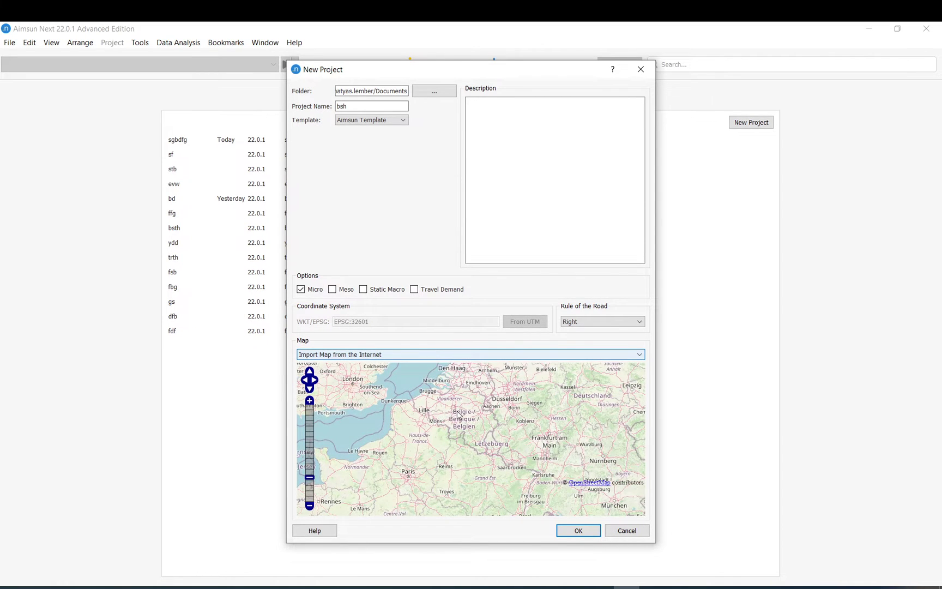
pyautogui.scroll(2, 453, 408)
pyautogui.scroll(2, 453, 406)
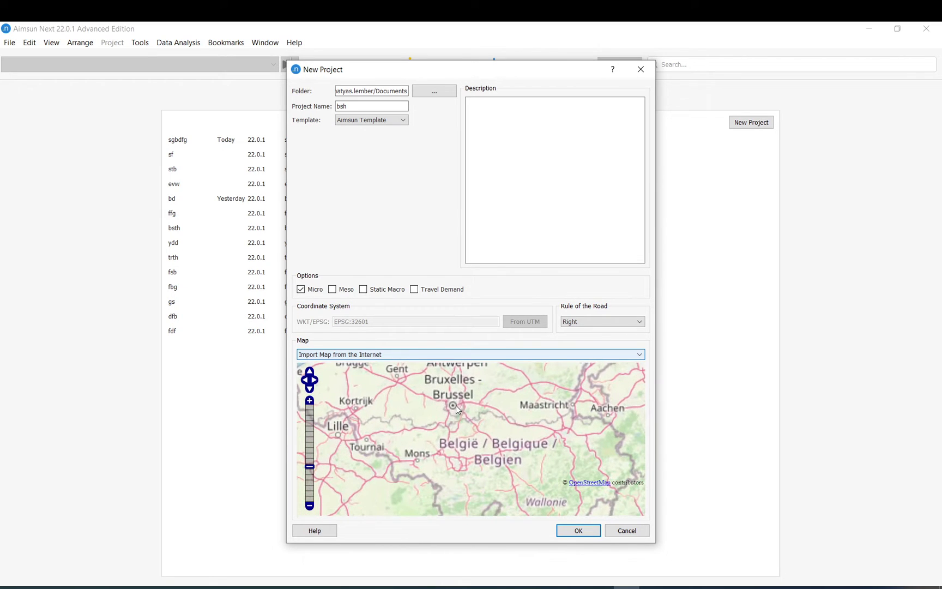
pyautogui.scroll(2, 456, 408)
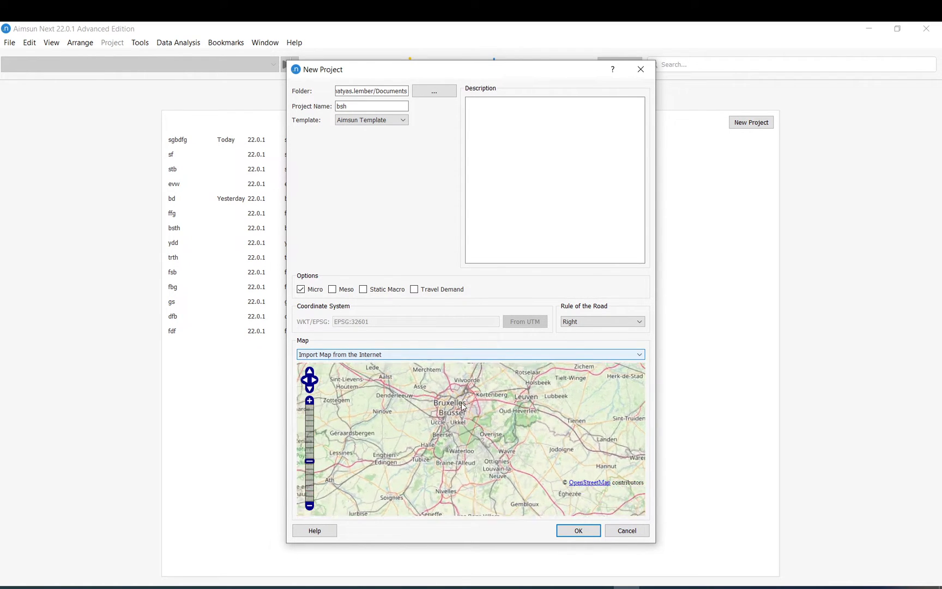
pyautogui.scroll(1, 429, 422)
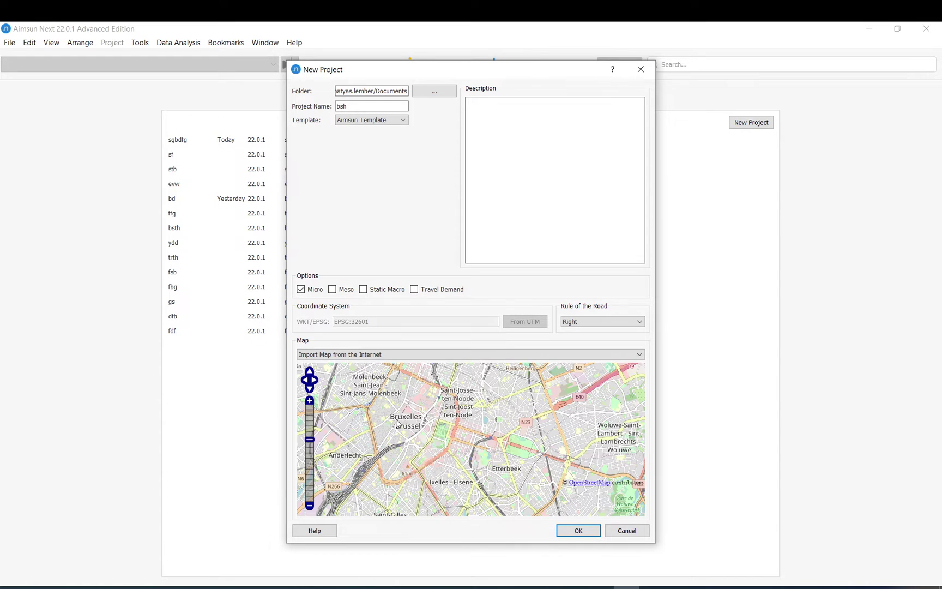
pyautogui.scroll(1, 397, 423)
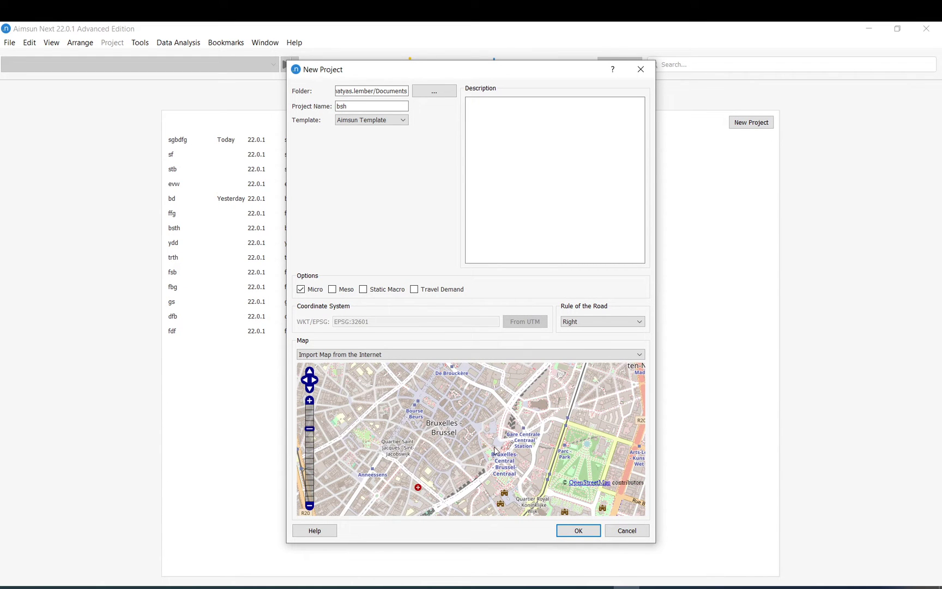
# Step: Frame central Brussels around Parc de Bruxelles and Arts-Loi in the map preview
pyautogui.moveTo(495, 450); pyautogui.dragTo(475, 445)
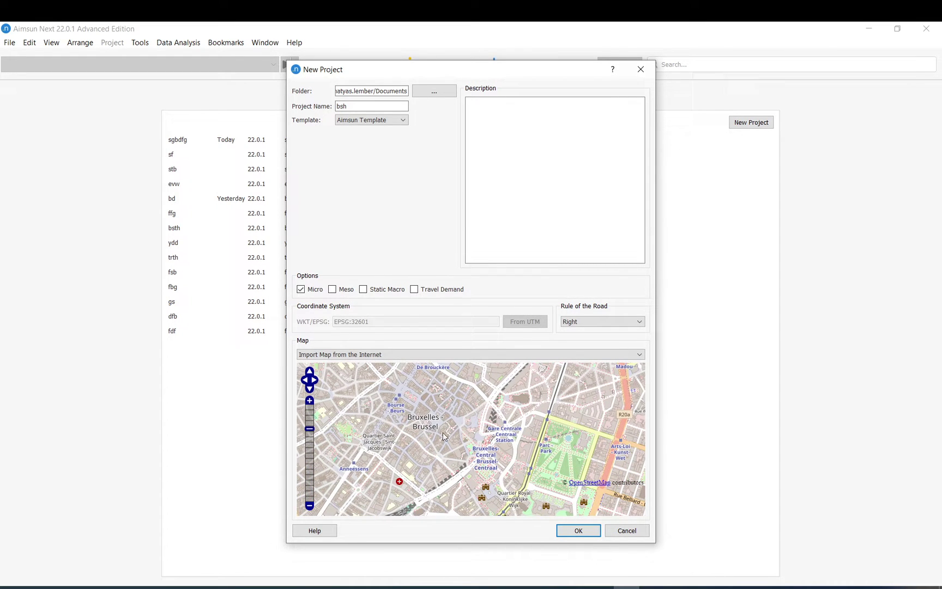
pyautogui.scroll(1, 481, 453)
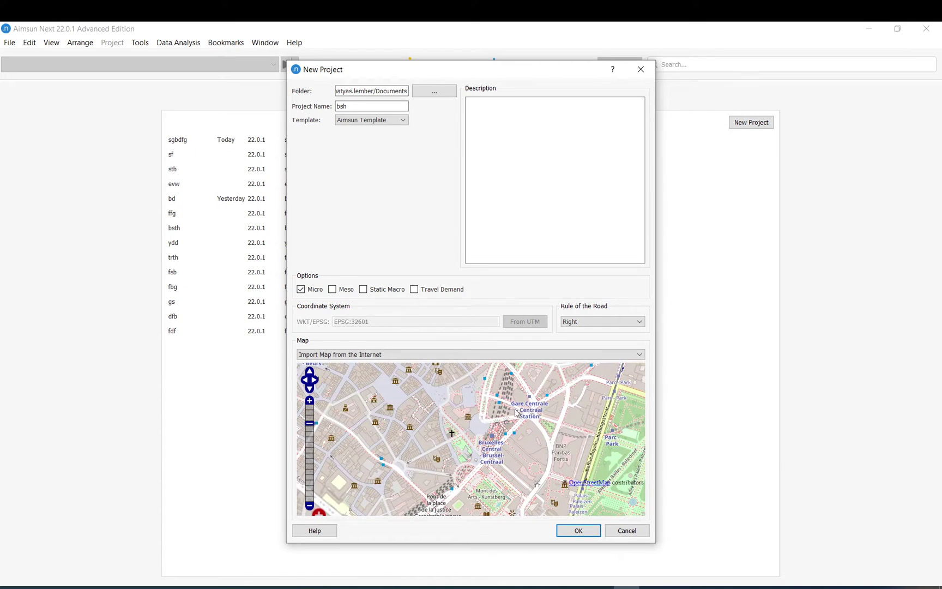
pyautogui.moveTo(457, 442); pyautogui.dragTo(482, 413)
pyautogui.scroll(-2, 491, 419)
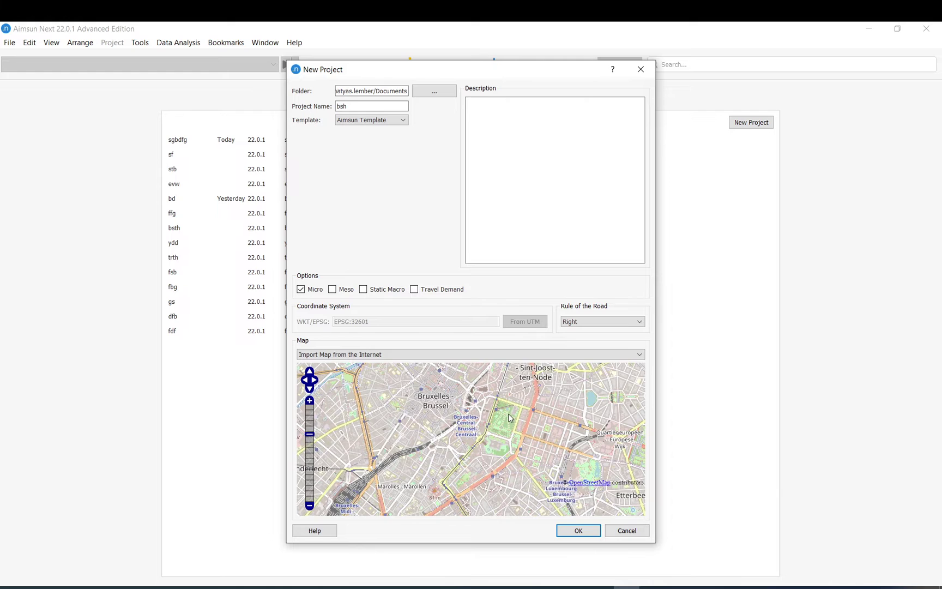
pyautogui.scroll(1, 505, 415)
pyautogui.moveTo(492, 421); pyautogui.dragTo(399, 435)
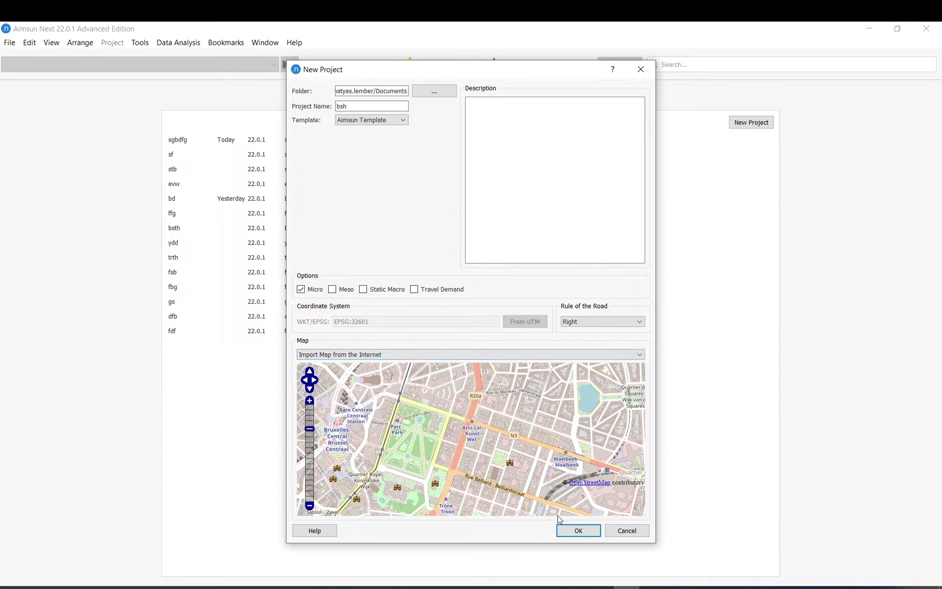
# Step: Create the project, review the OSM Importer's Network, 3D and Limits tabs, and run the import
pyautogui.click(571, 536)
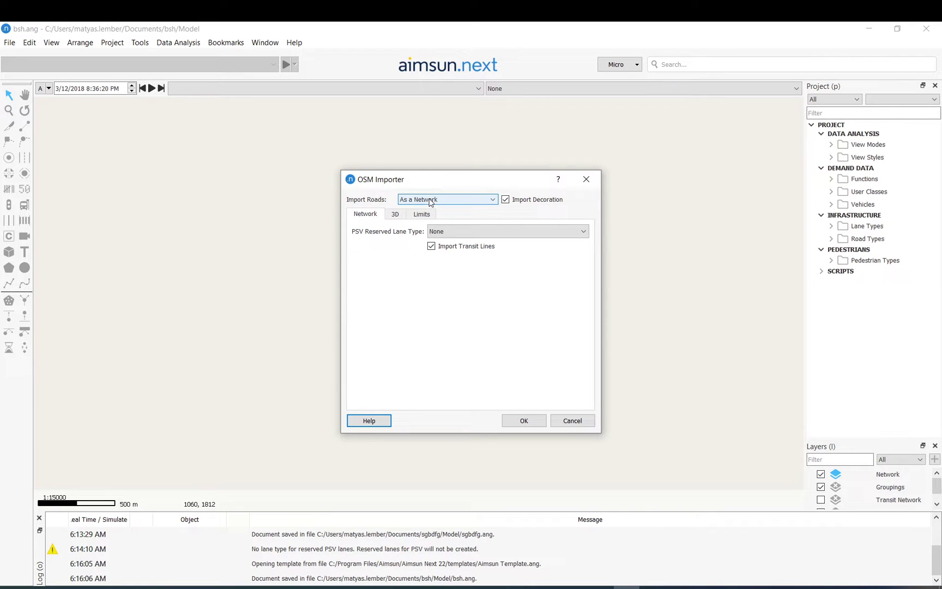
pyautogui.click(395, 214)
pyautogui.click(421, 215)
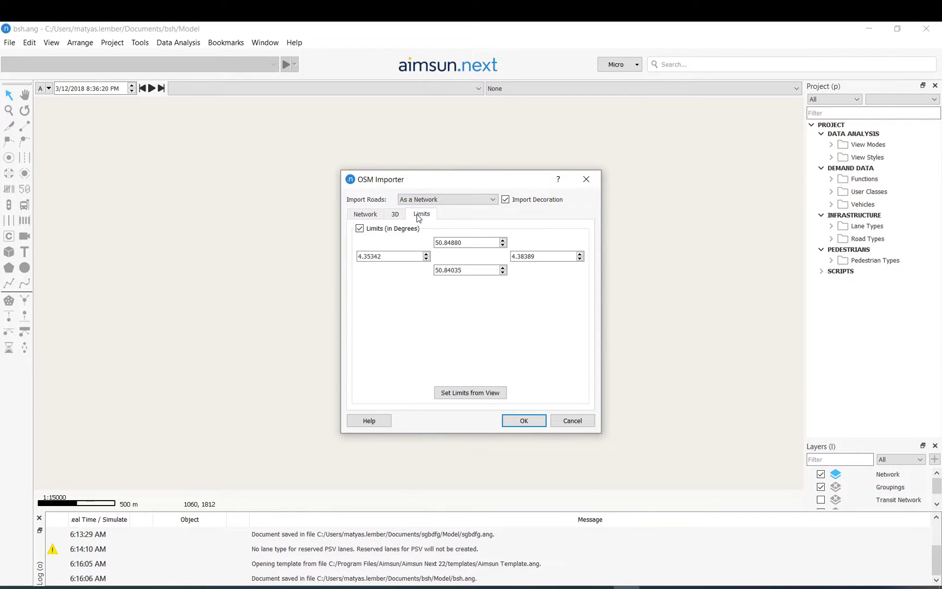
pyautogui.click(375, 215)
pyautogui.click(395, 215)
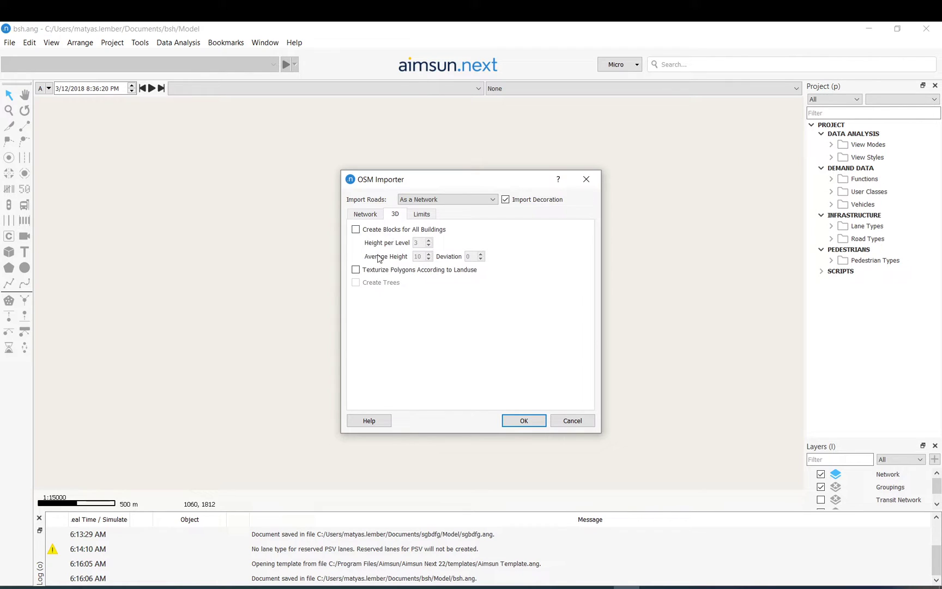
pyautogui.click(423, 215)
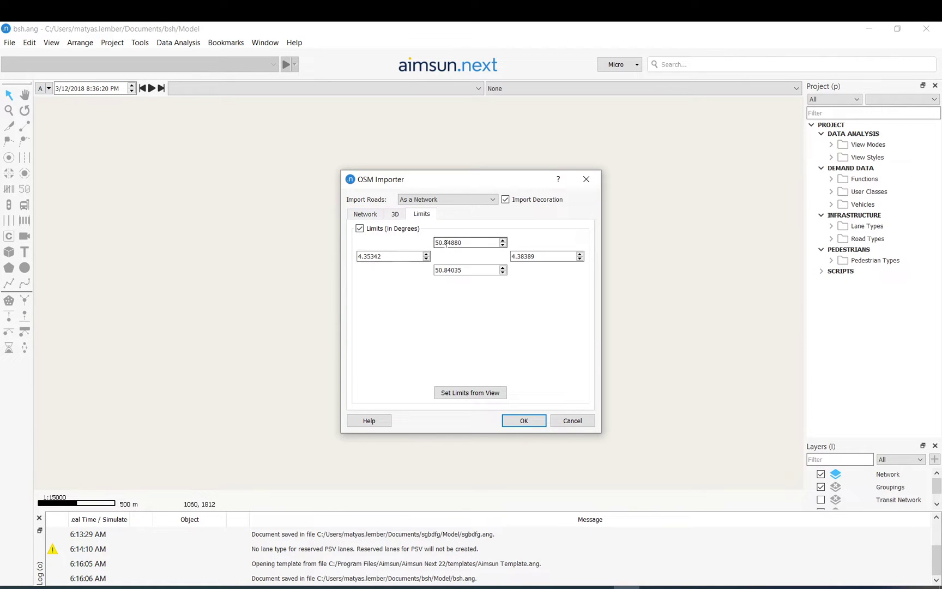
pyautogui.click(366, 215)
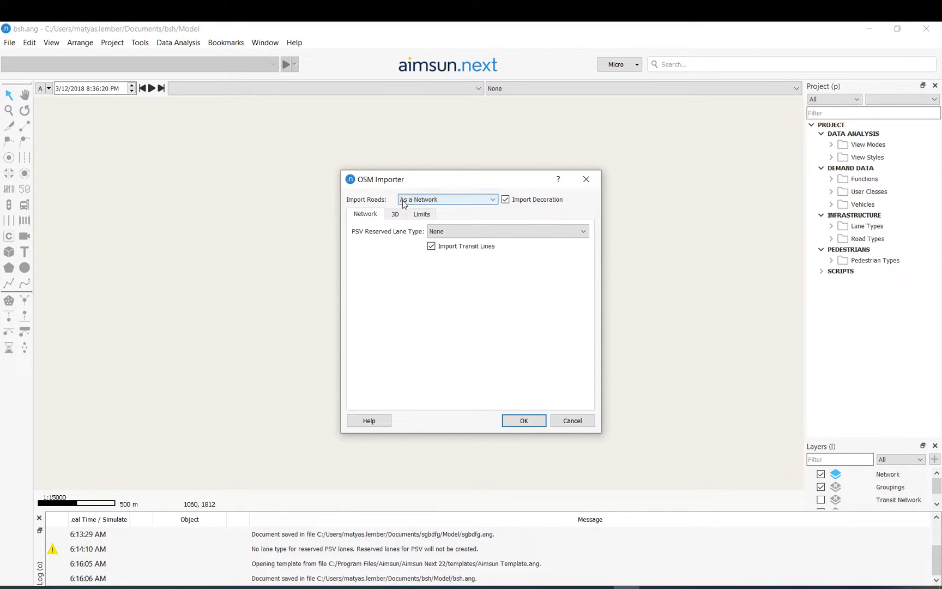
pyautogui.click(524, 422)
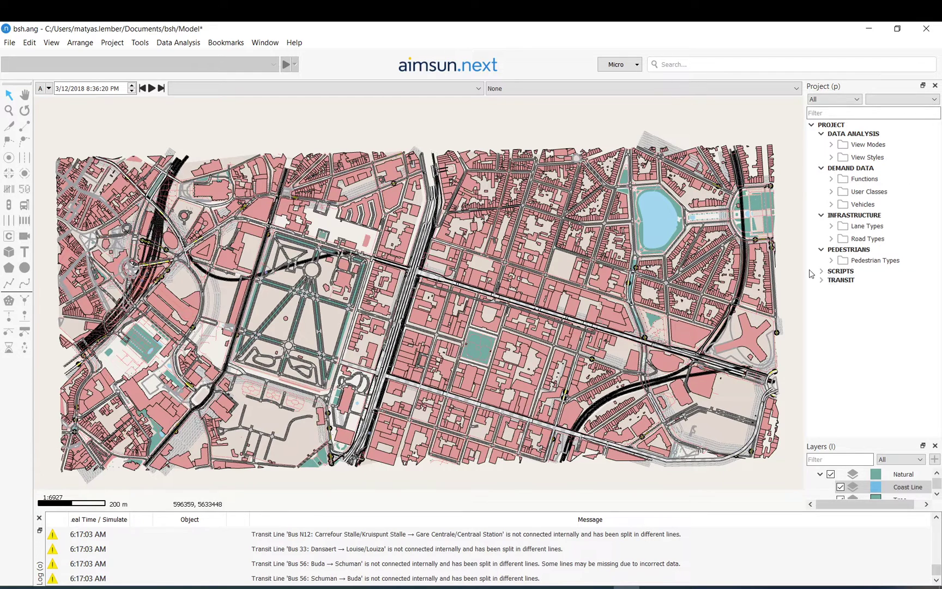
# Step: Drag the Layers panel splitter upward for more height and pan the map up-left
pyautogui.moveTo(850, 433); pyautogui.dragTo(848, 261)
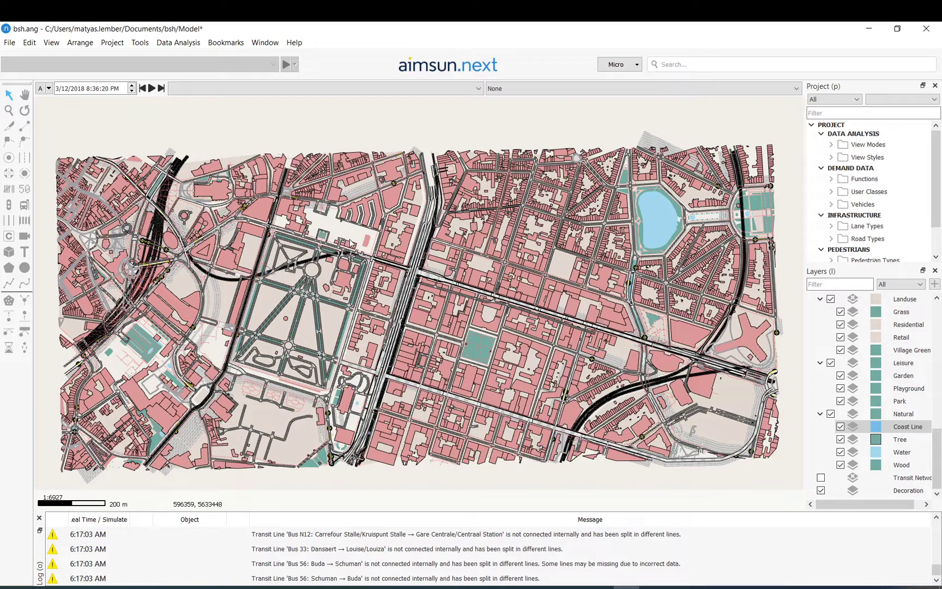
pyautogui.moveTo(350, 244); pyautogui.dragTo(337, 228)
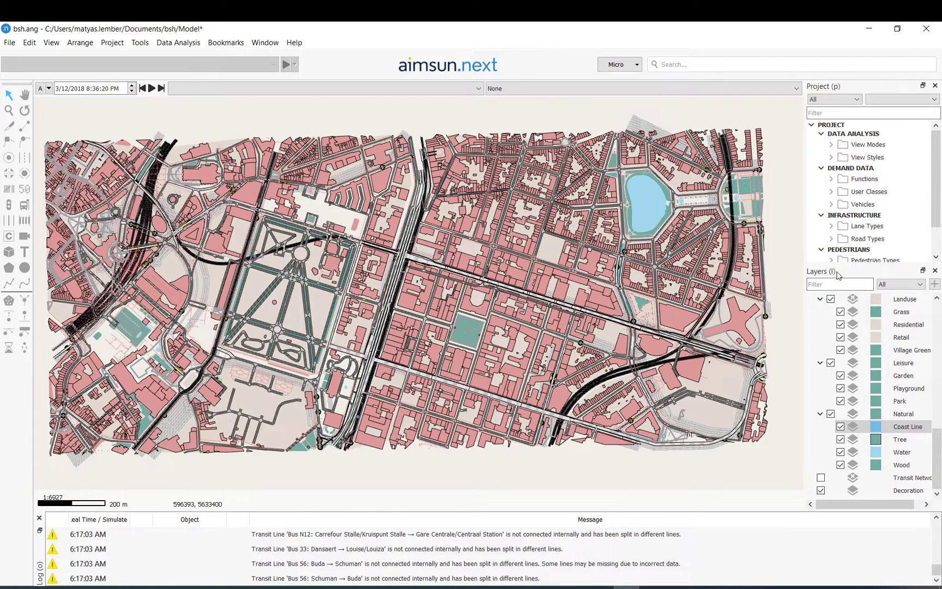
# Step: Dock the floating Layers panel as a tab beside the Project tree and widen the side panel
pyautogui.click(923, 270)
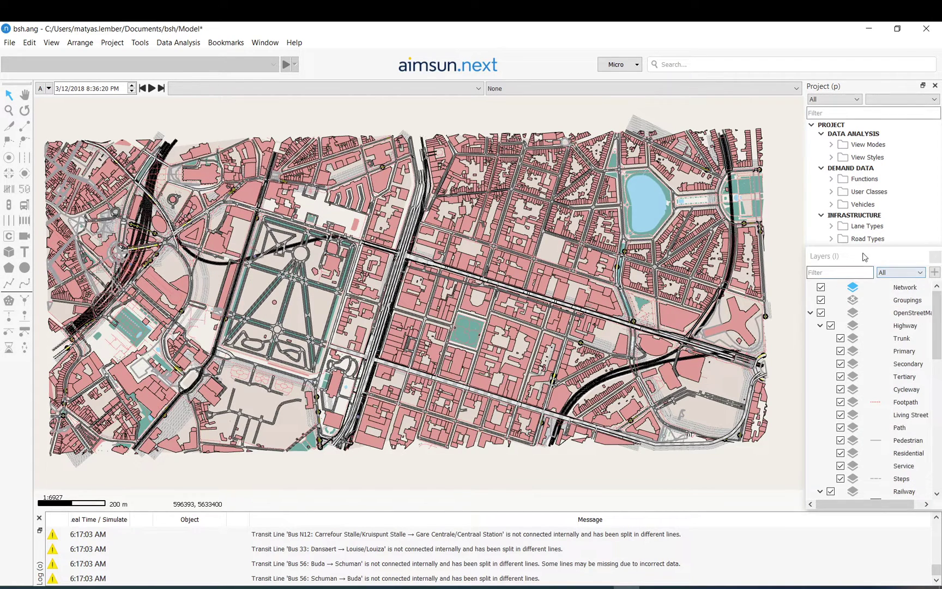
pyautogui.moveTo(865, 257); pyautogui.dragTo(535, 227)
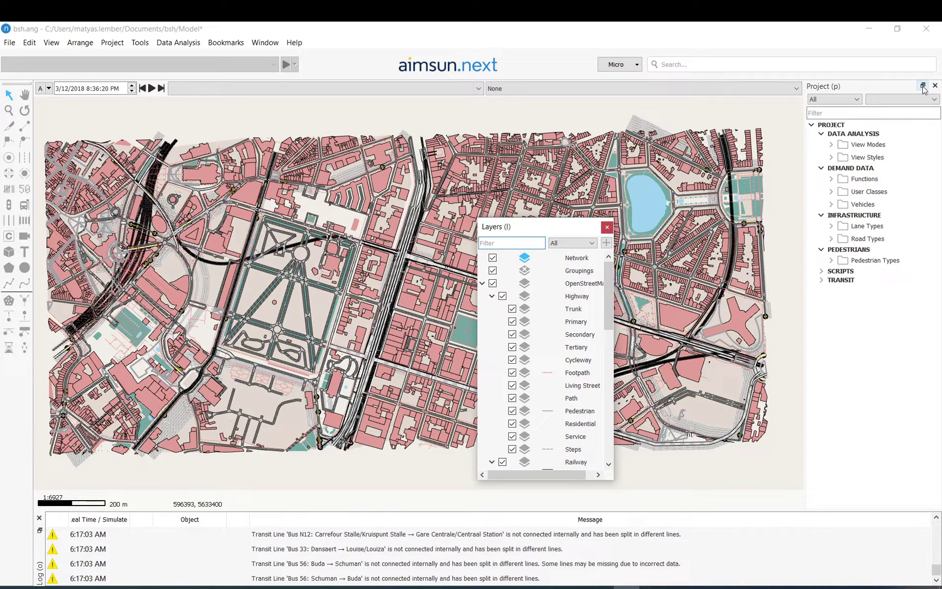
pyautogui.moveTo(537, 229); pyautogui.dragTo(865, 152)
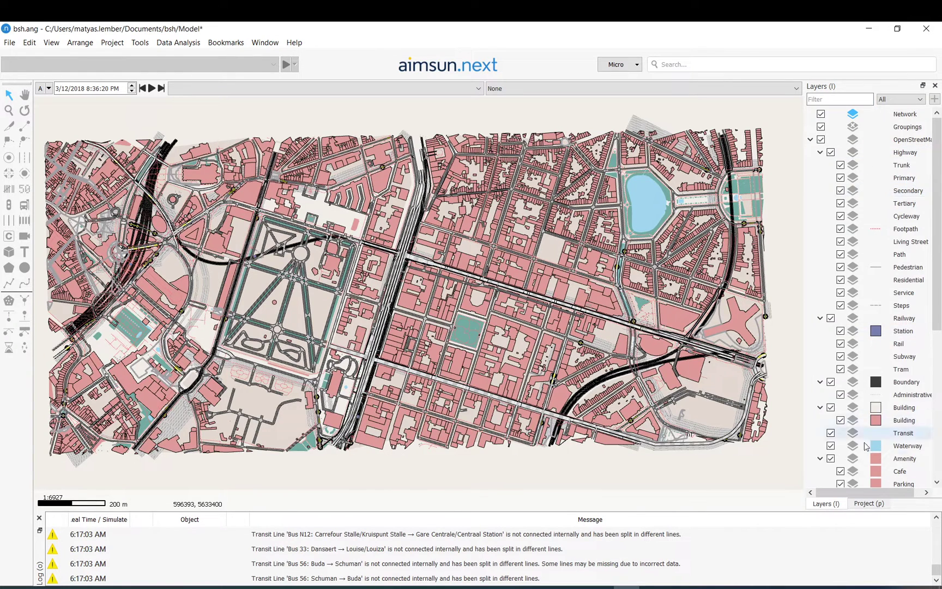
pyautogui.click(872, 507)
pyautogui.click(833, 508)
pyautogui.click(860, 508)
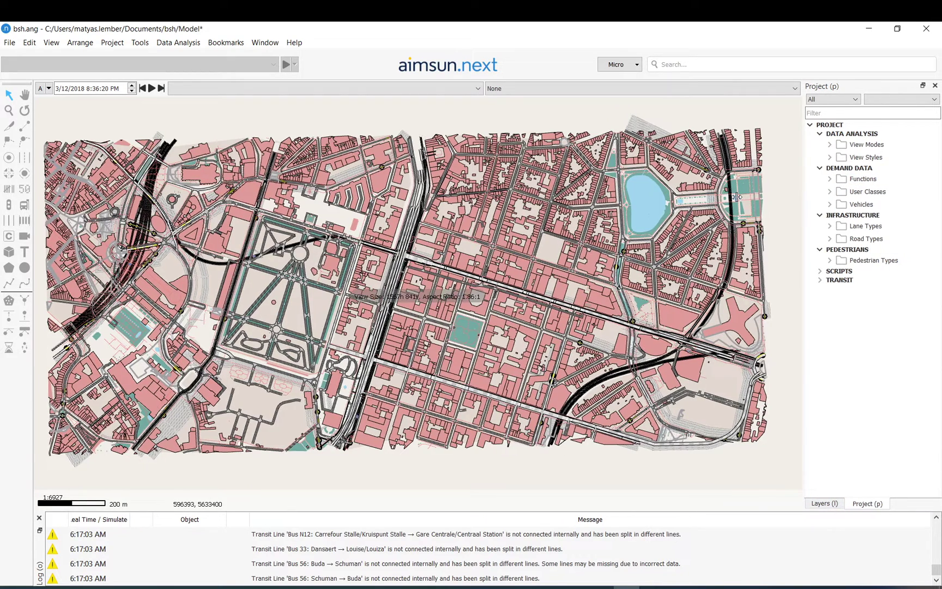
pyautogui.moveTo(806, 191); pyautogui.dragTo(737, 192)
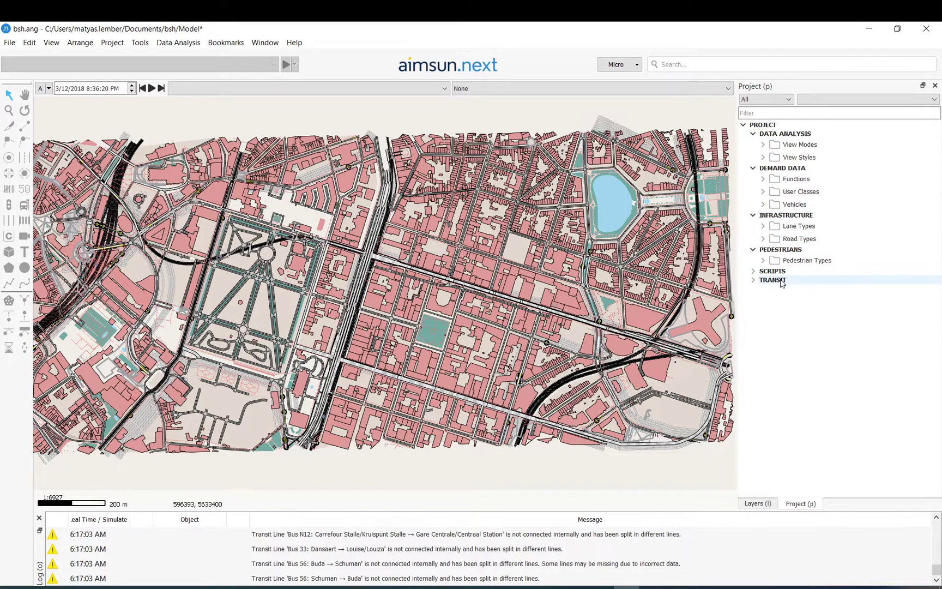
# Step: Browse the View Modes, Functions, Lane Types, Road Types and Pedestrian Types folders in the project tree
pyautogui.click(763, 145)
pyautogui.click(764, 145)
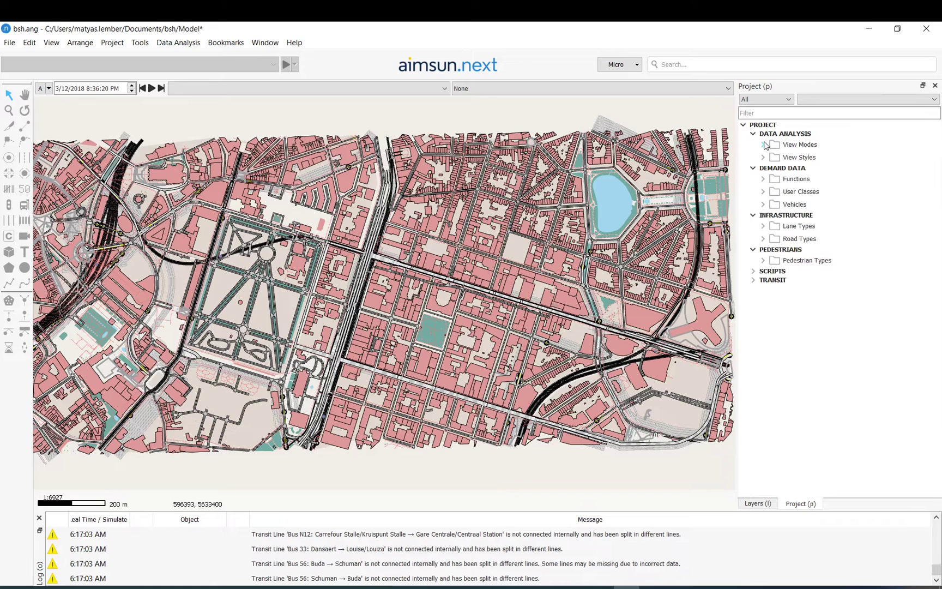
pyautogui.click(763, 180)
pyautogui.click(763, 180)
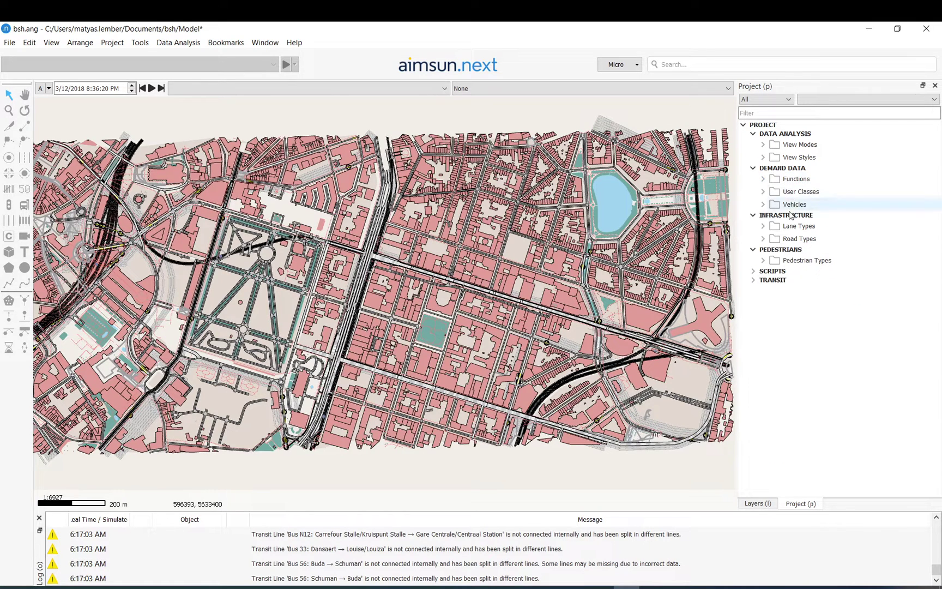
pyautogui.click(762, 227)
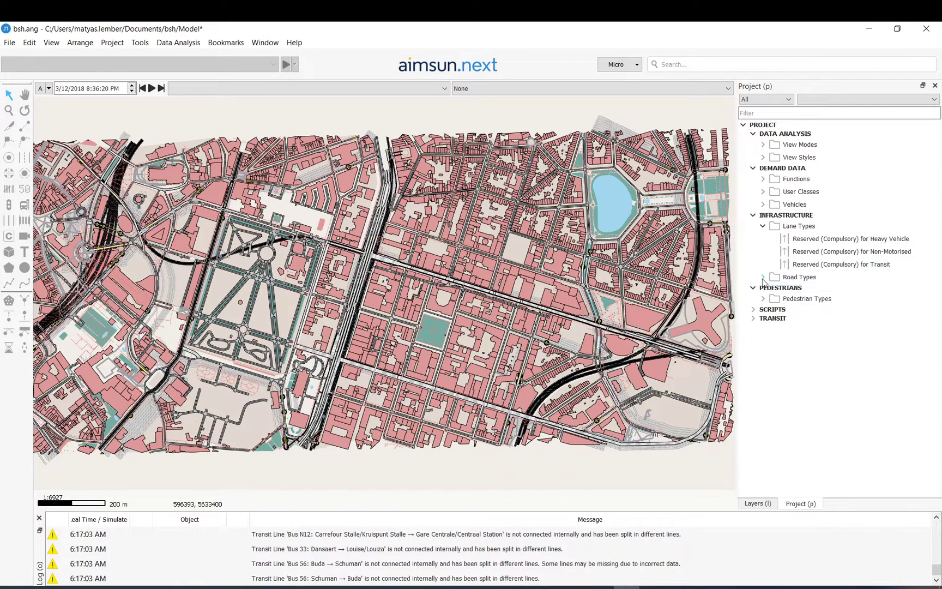
pyautogui.click(764, 277)
pyautogui.click(763, 278)
pyautogui.click(763, 298)
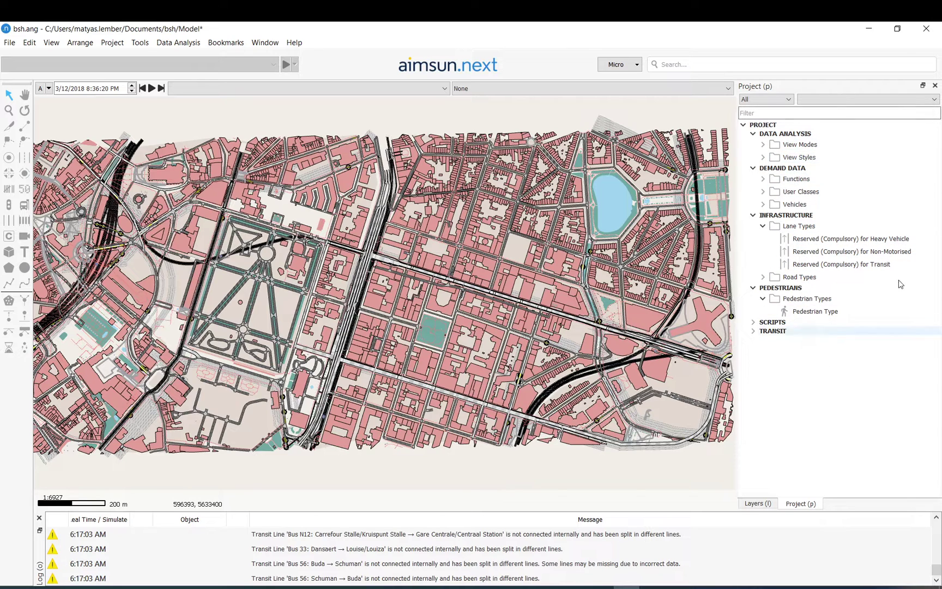
# Step: Expand and collapse the Vehicles classes and types, then switch to the Layers tab
pyautogui.click(764, 205)
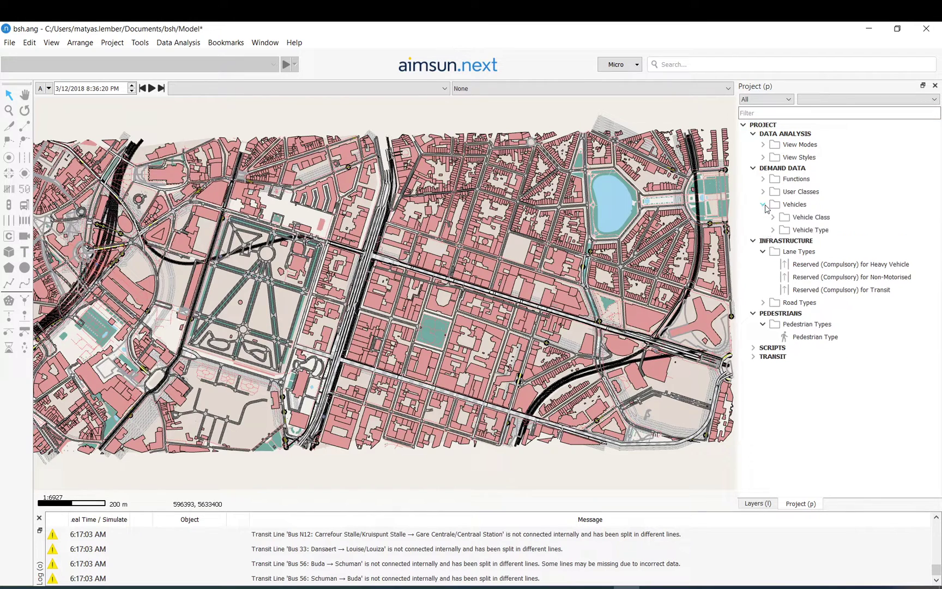
pyautogui.click(773, 217)
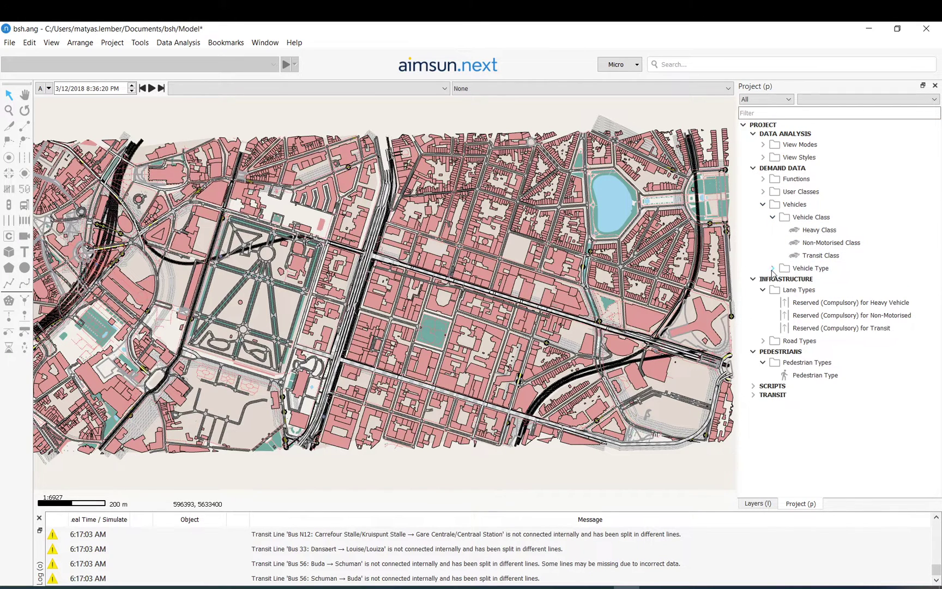
pyautogui.click(773, 268)
pyautogui.click(773, 267)
pyautogui.click(773, 218)
pyautogui.click(763, 204)
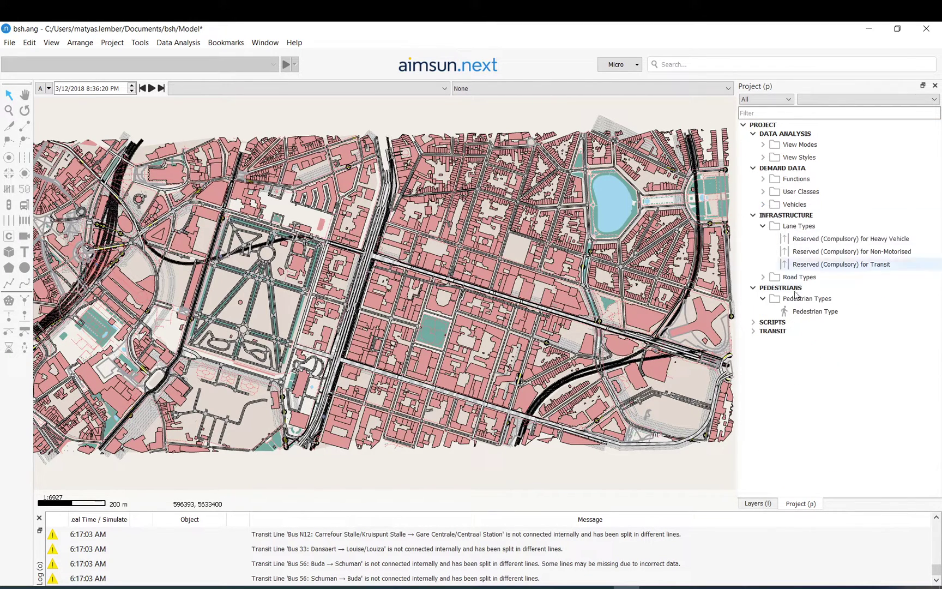
pyautogui.click(757, 504)
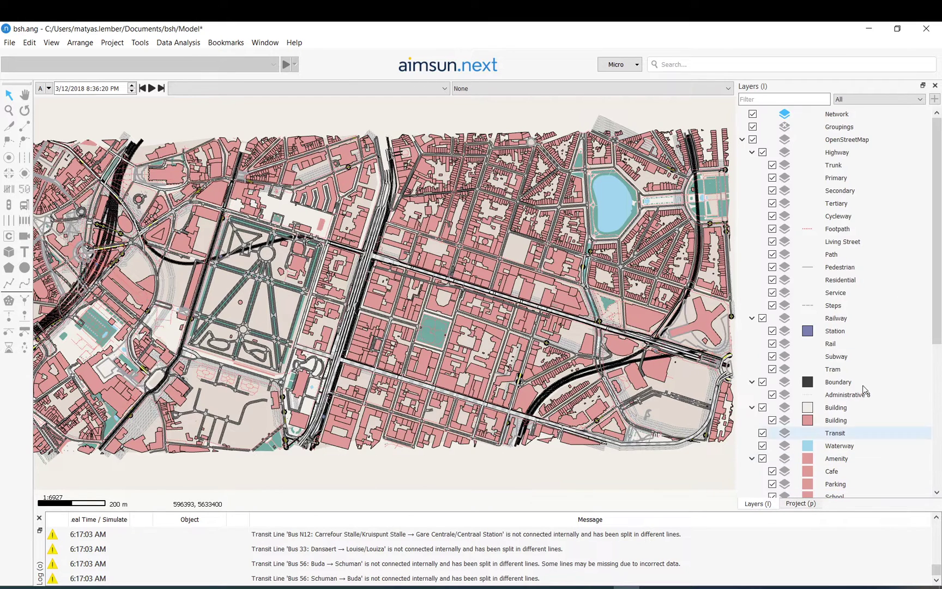
# Step: Hide the Transit Network layer and expand the OpenStreetMap layer group
pyautogui.click(752, 152)
pyautogui.click(743, 140)
pyautogui.click(753, 152)
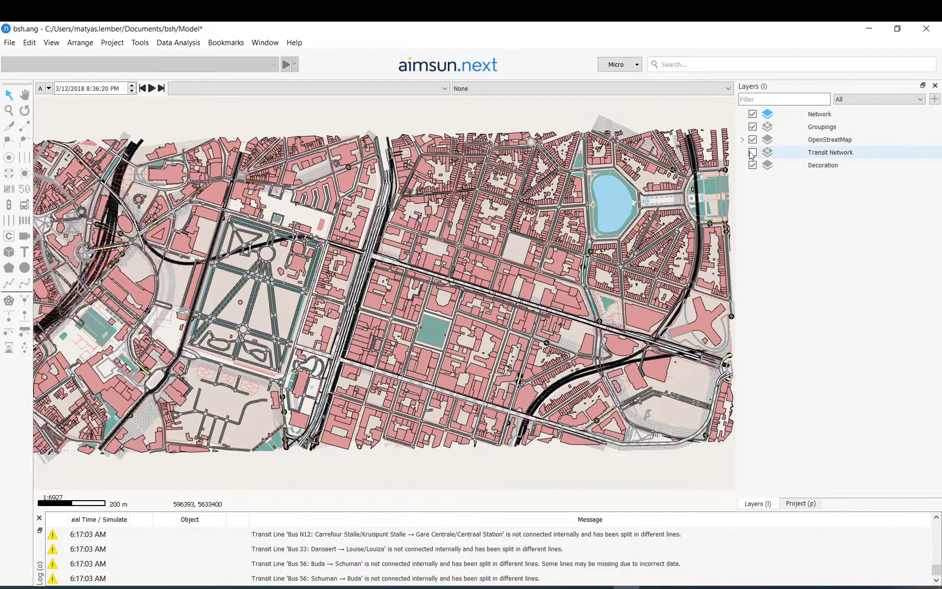
pyautogui.click(832, 141)
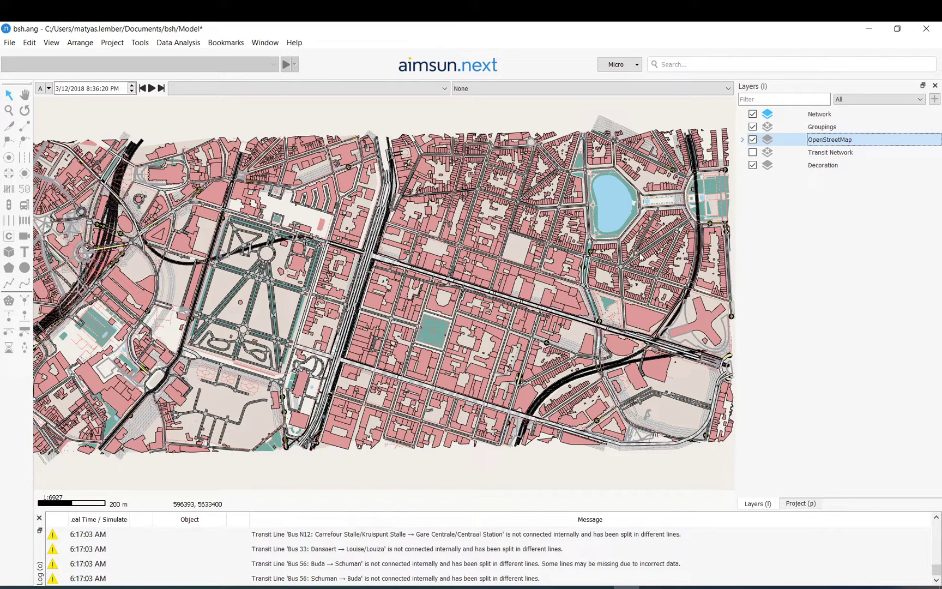
pyautogui.click(753, 140)
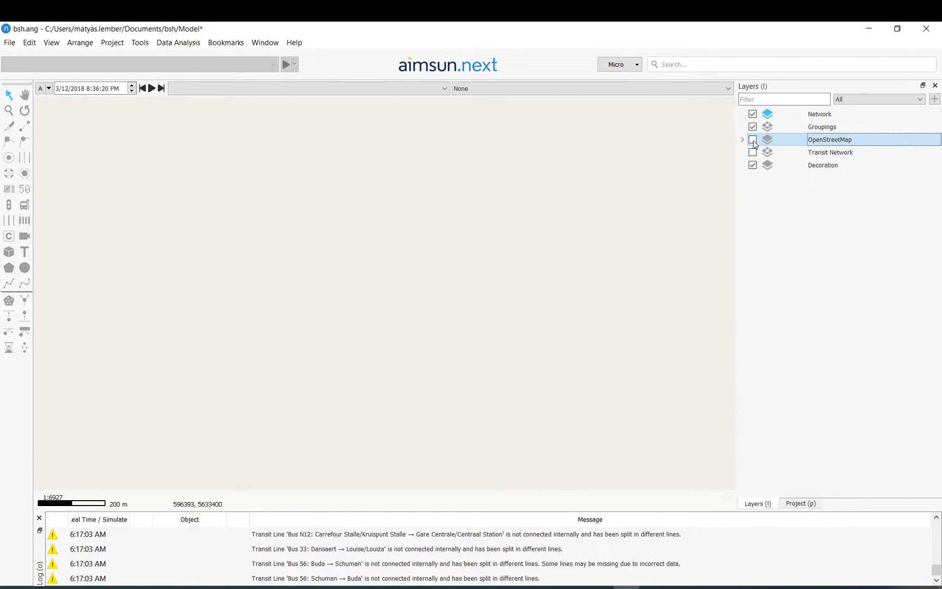
pyautogui.click(753, 140)
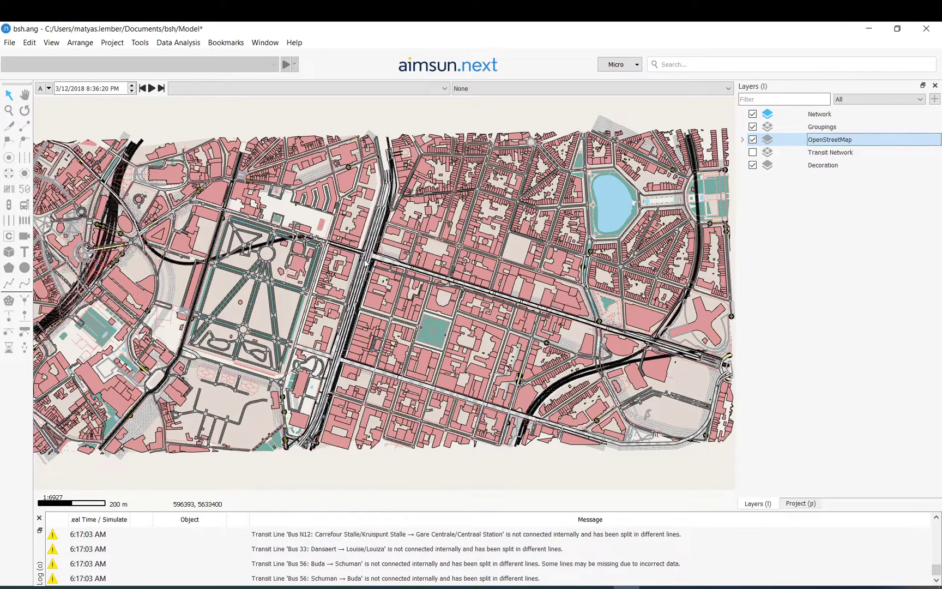
pyautogui.click(742, 140)
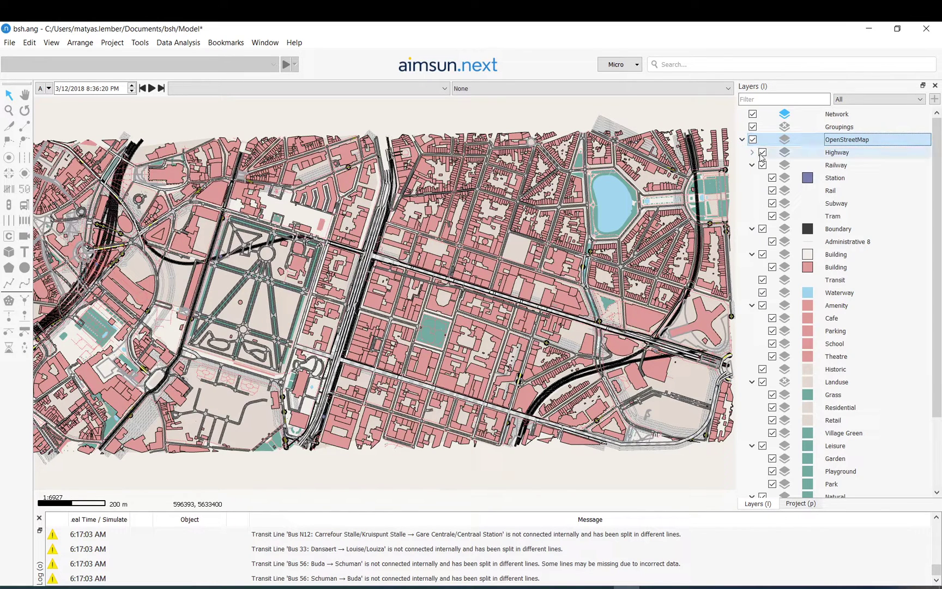
# Step: Collapse the Railway, Boundary, Building, Amenity, Landuse, Leisure and Natural sublayer groups
pyautogui.click(752, 165)
pyautogui.click(753, 178)
pyautogui.click(753, 191)
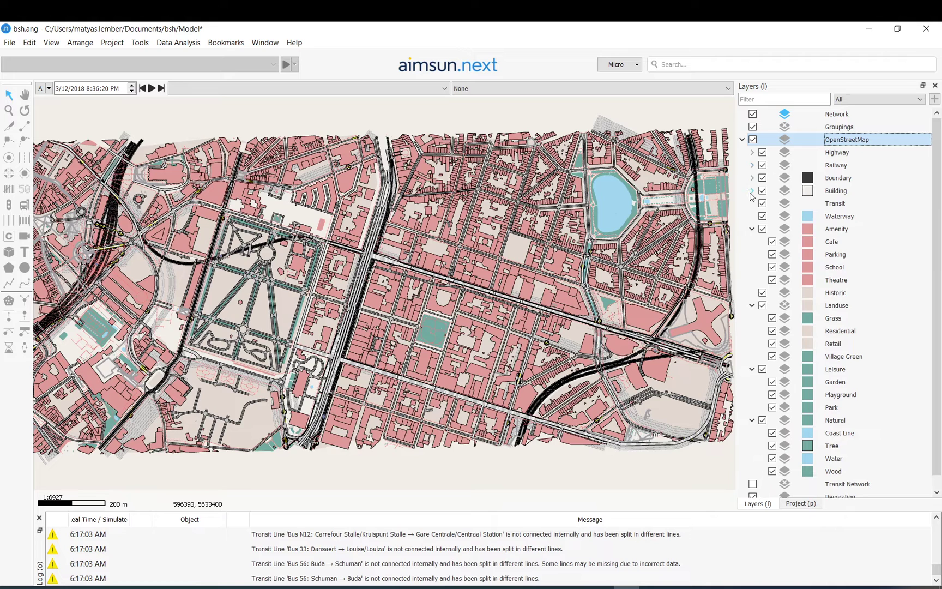
pyautogui.click(752, 229)
pyautogui.click(752, 254)
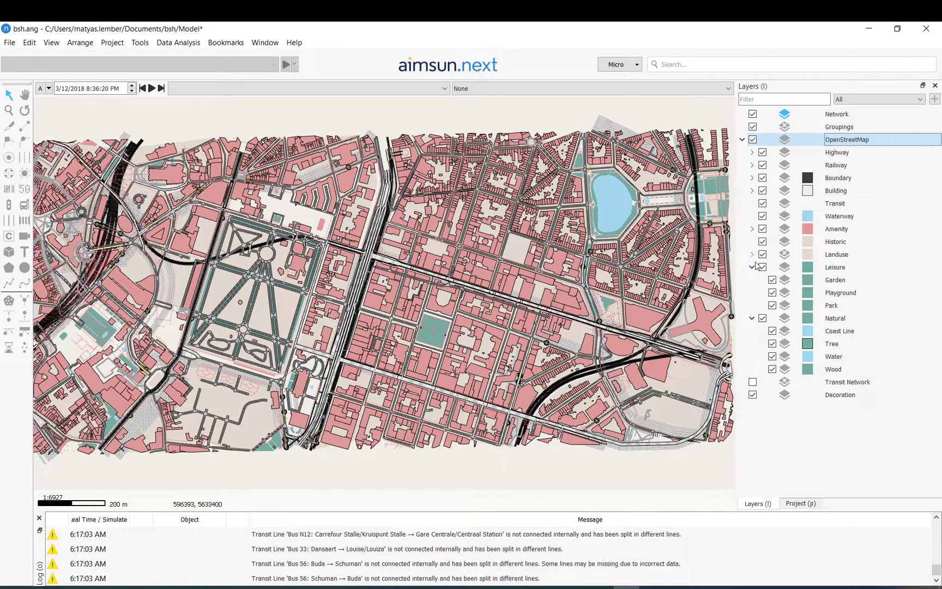
pyautogui.click(752, 268)
pyautogui.click(753, 280)
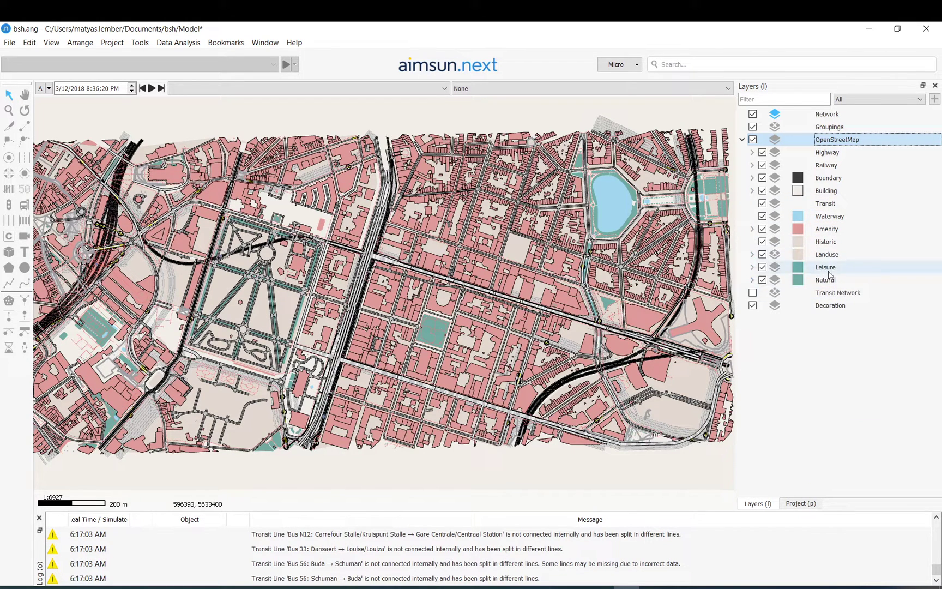
# Step: Uncheck every OpenStreetMap sublayer except Highway, from Natural up through Railway
pyautogui.click(763, 280)
pyautogui.click(763, 267)
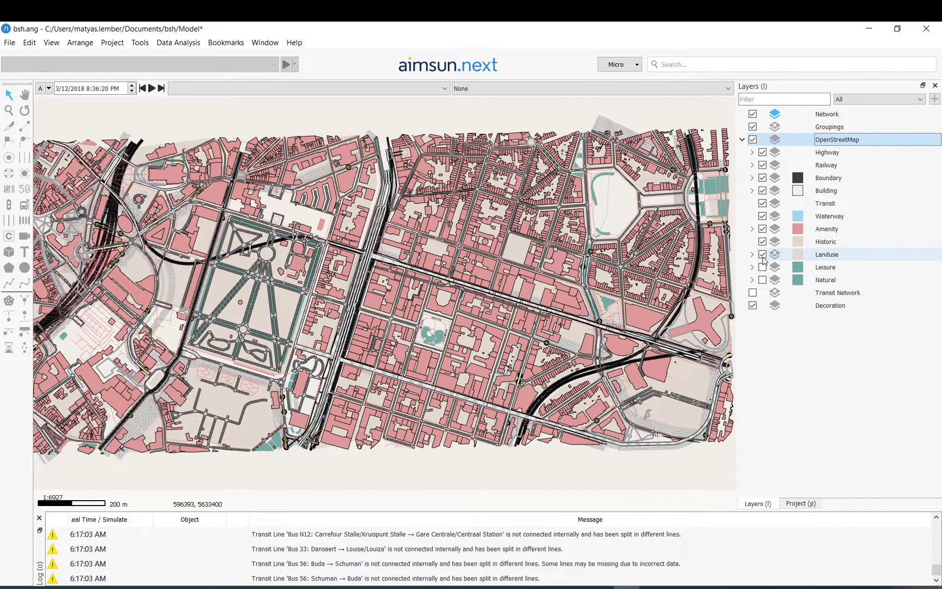
pyautogui.click(763, 254)
pyautogui.click(762, 242)
pyautogui.click(763, 229)
pyautogui.click(763, 216)
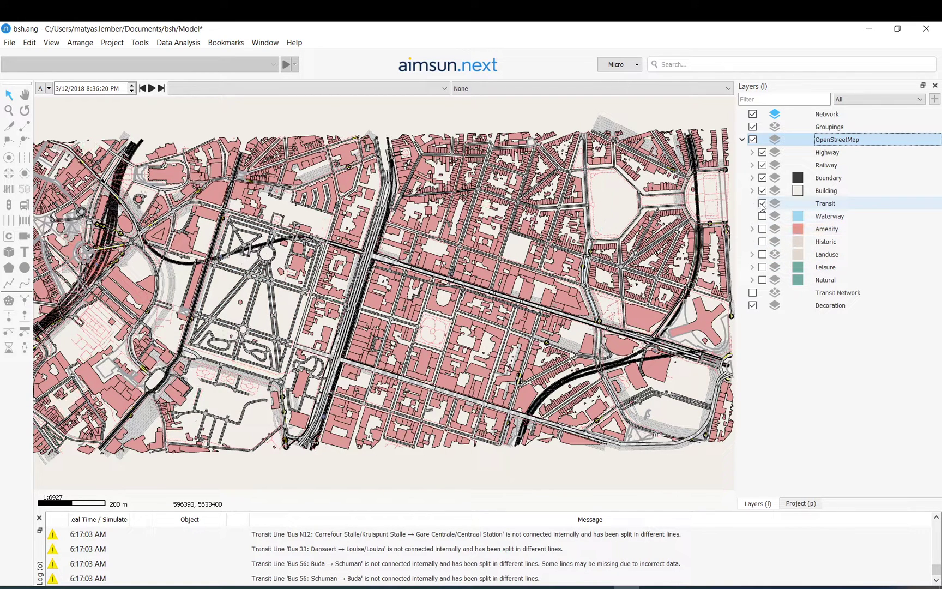
pyautogui.click(762, 203)
pyautogui.click(763, 190)
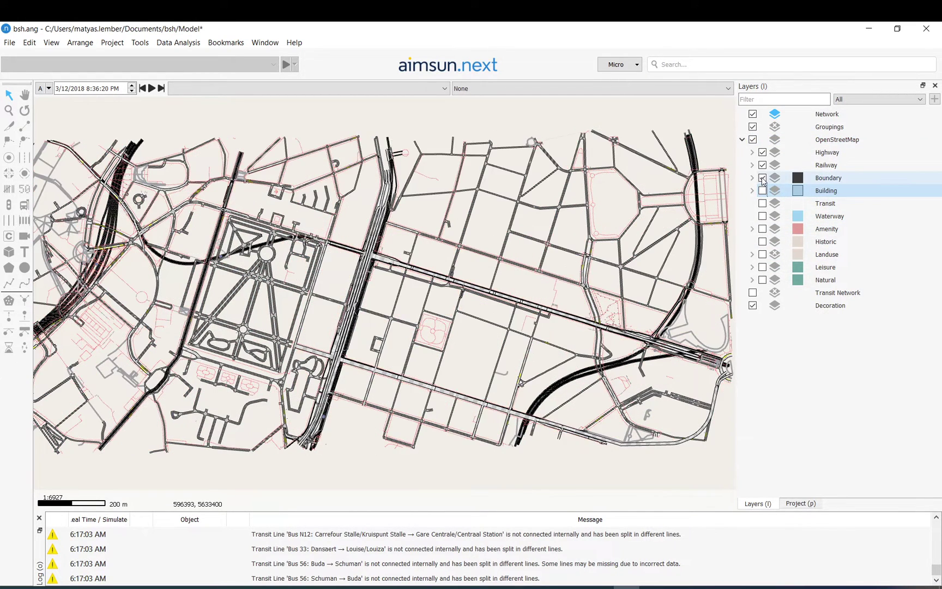
pyautogui.click(763, 179)
pyautogui.click(762, 165)
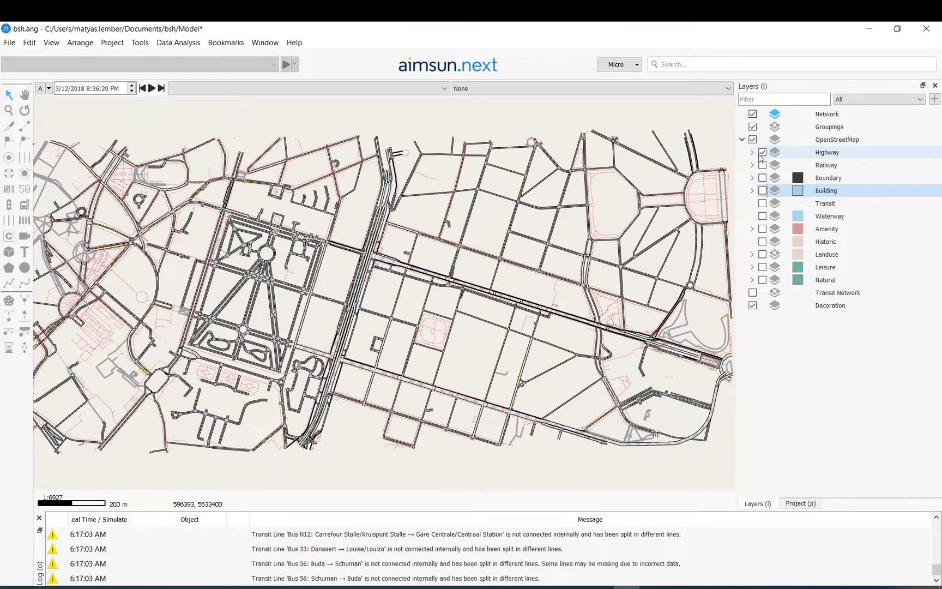
# Step: View the Highway layer properties, then briefly toggle Steps, Service and Residential streets off and on
pyautogui.doubleClick(763, 156)
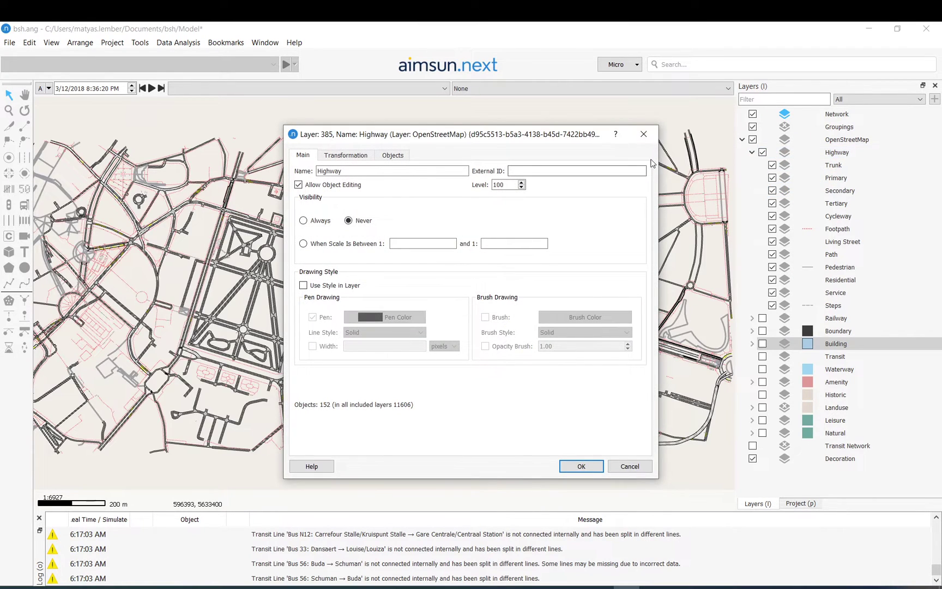
pyautogui.click(644, 135)
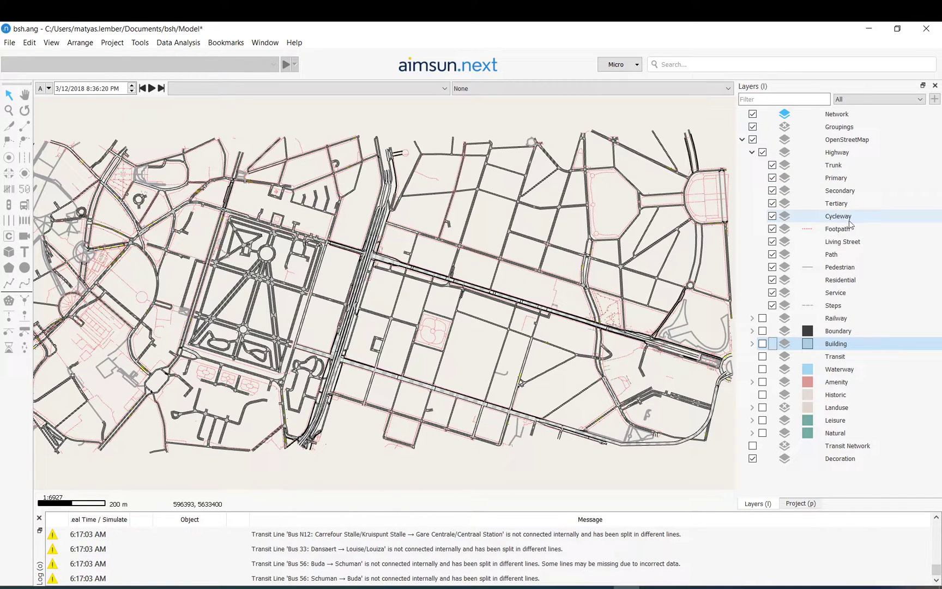
pyautogui.click(772, 305)
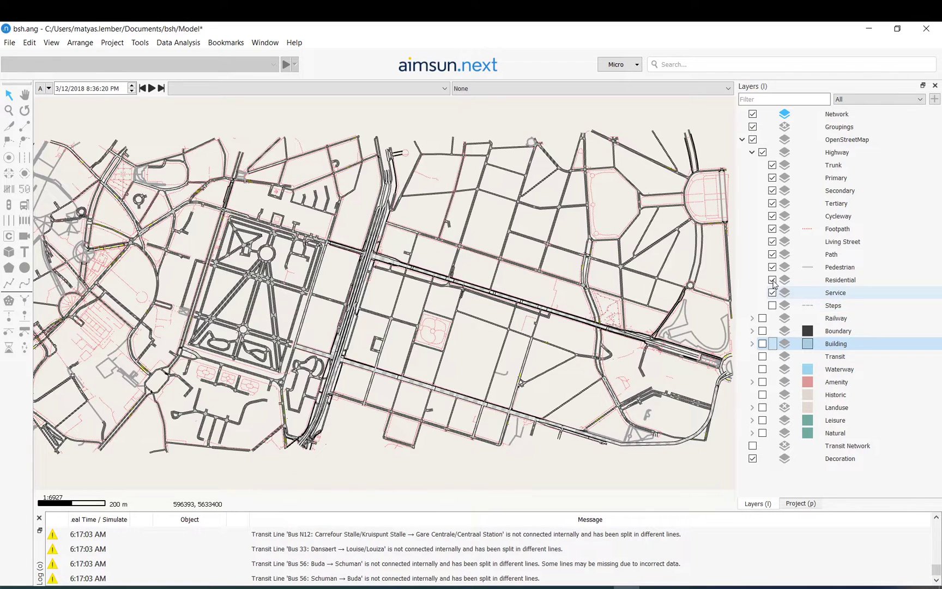
pyautogui.click(772, 280)
pyautogui.click(773, 292)
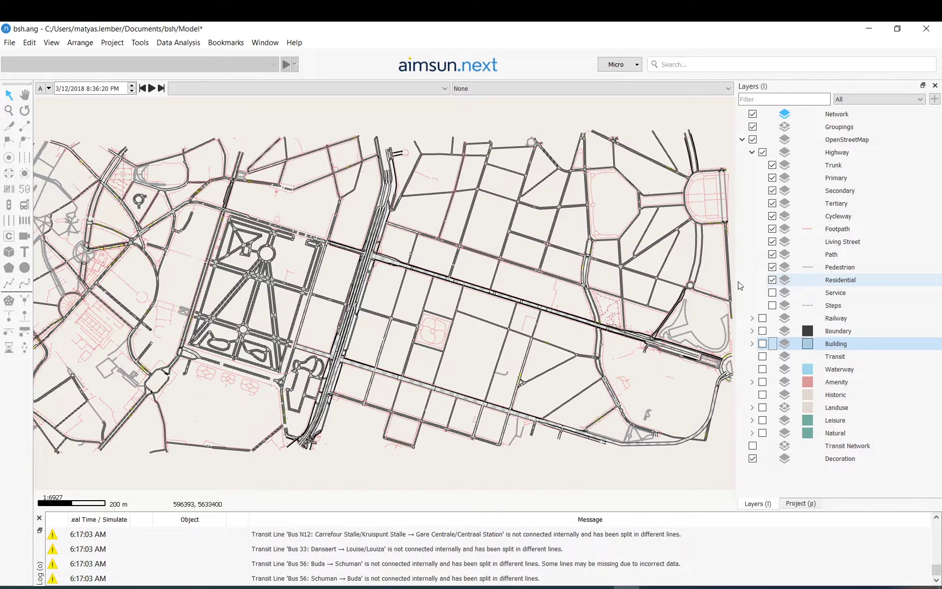
pyautogui.click(772, 292)
pyautogui.click(773, 280)
pyautogui.click(772, 306)
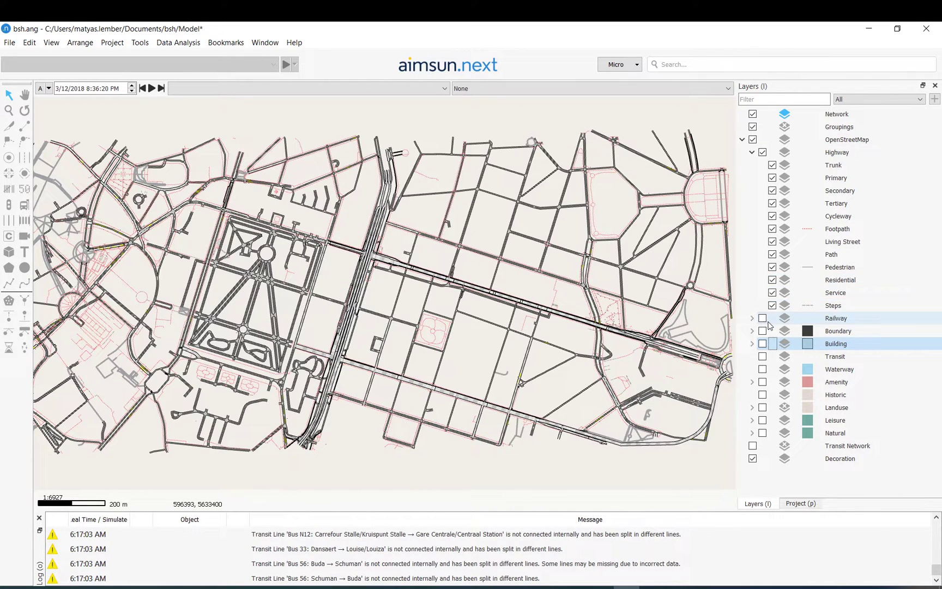
# Step: Re-enable the Railway, Boundary, Building, Transit, Waterway, Amenity, Historic, Landuse, Leisure and Natural layers
pyautogui.click(763, 318)
pyautogui.click(763, 331)
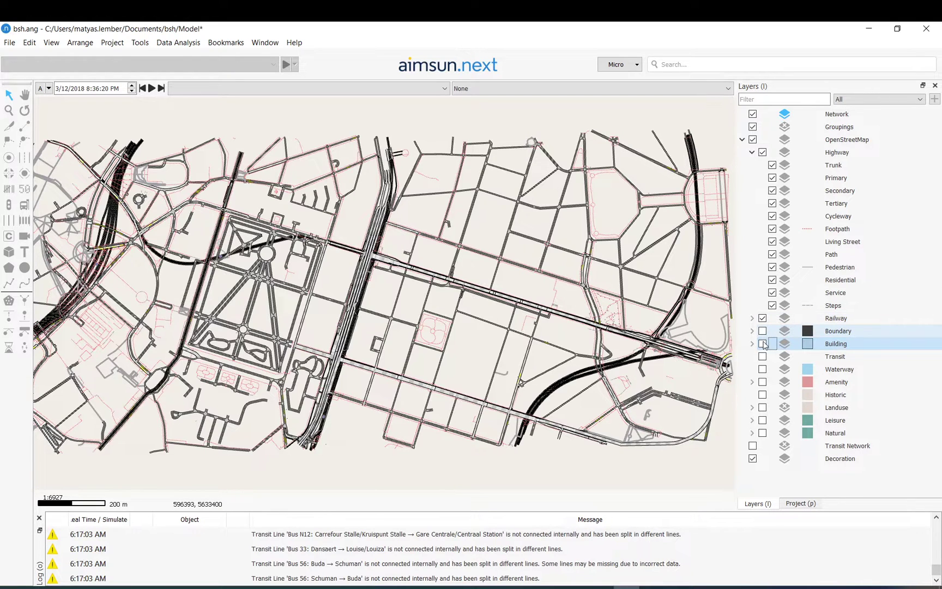
pyautogui.click(763, 343)
pyautogui.click(763, 356)
pyautogui.click(763, 369)
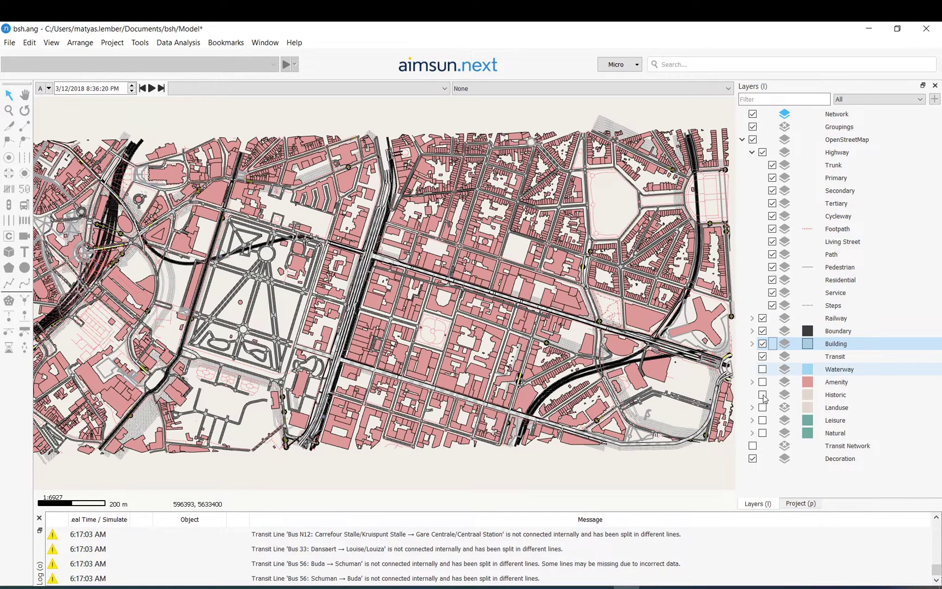
pyautogui.click(763, 420)
pyautogui.click(763, 433)
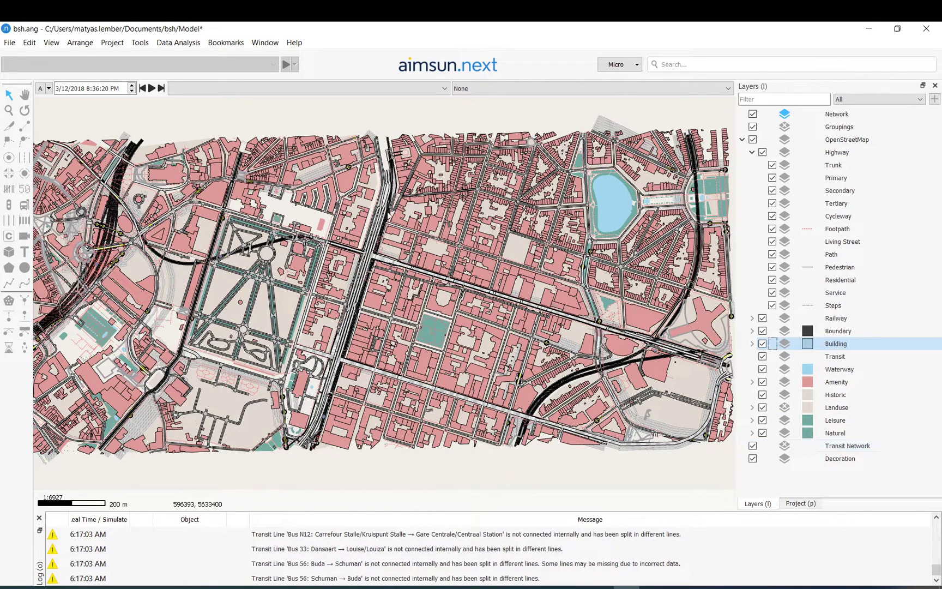
# Step: Zoom in to inspect a road section beside the railway and the teal area polygon, then zoom back out
pyautogui.click(430, 283)
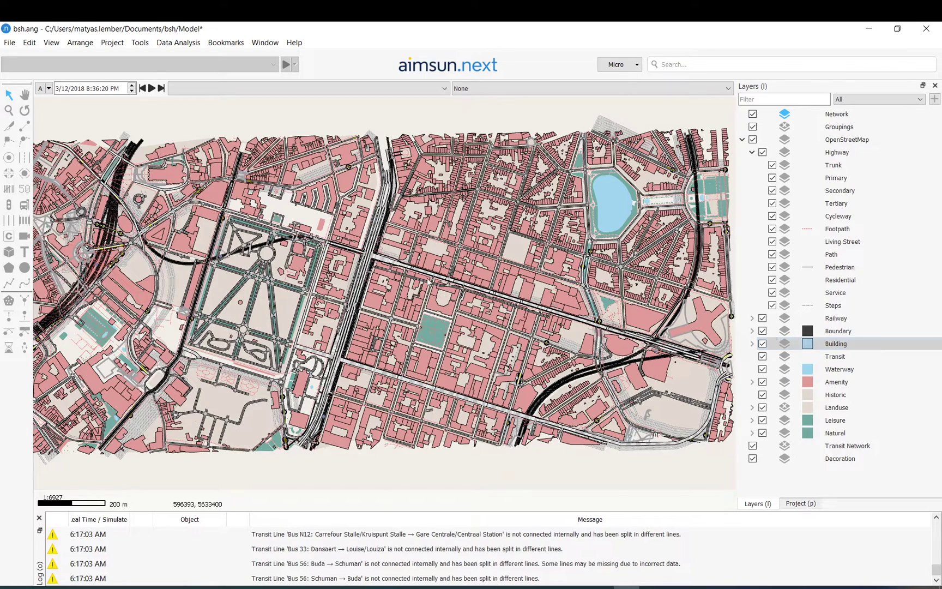
pyautogui.moveTo(297, 297); pyautogui.dragTo(320, 303)
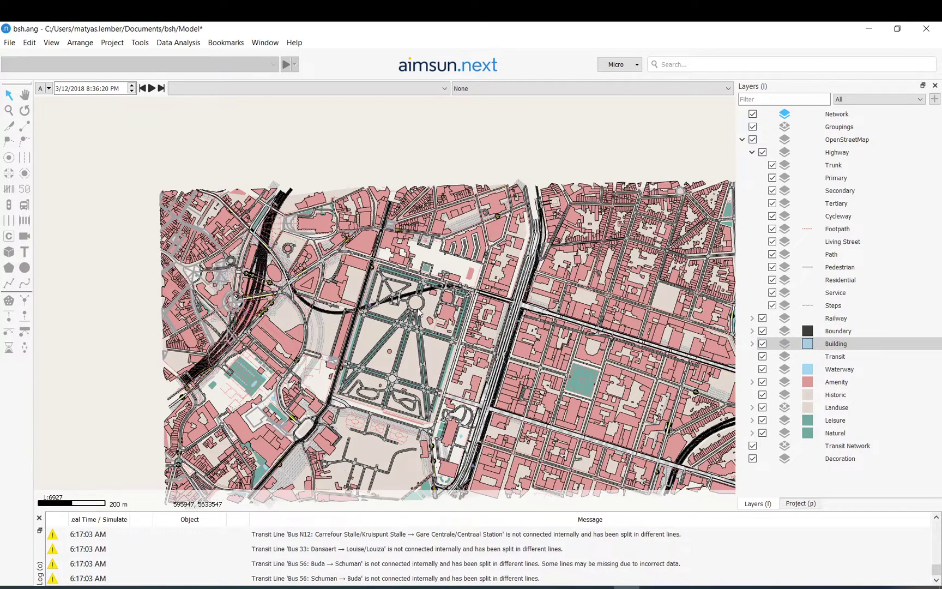
pyautogui.scroll(4, 418, 310)
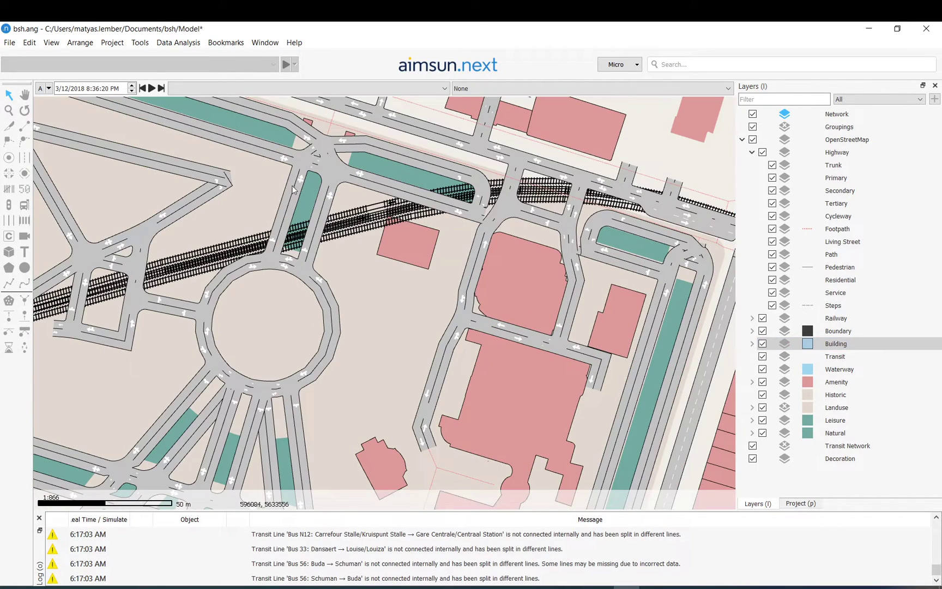
pyautogui.click(292, 190)
pyautogui.scroll(6, 305, 162)
pyautogui.scroll(-3, 350, 206)
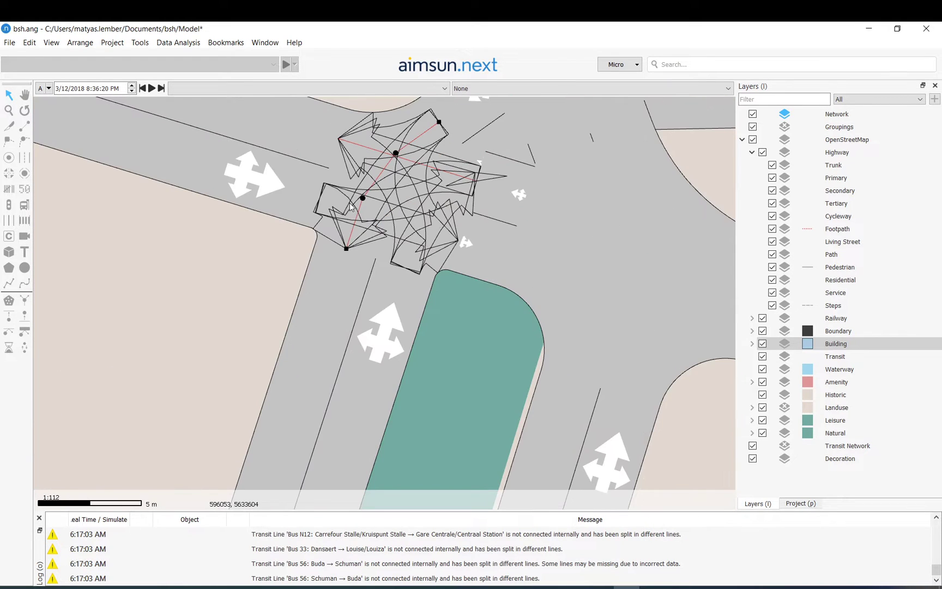
pyautogui.scroll(-4, 410, 196)
pyautogui.click(412, 188)
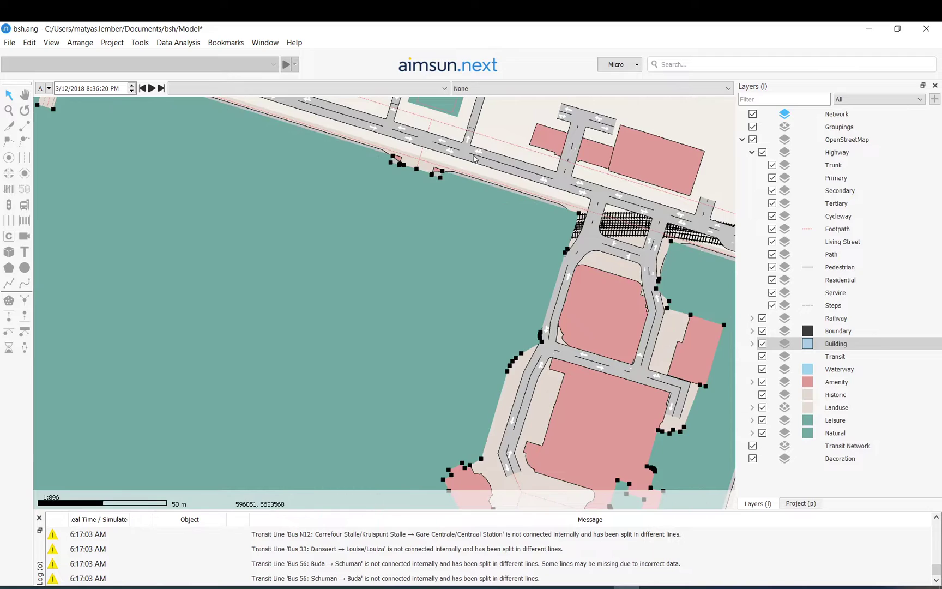
pyautogui.click(505, 117)
pyautogui.scroll(-3, 385, 324)
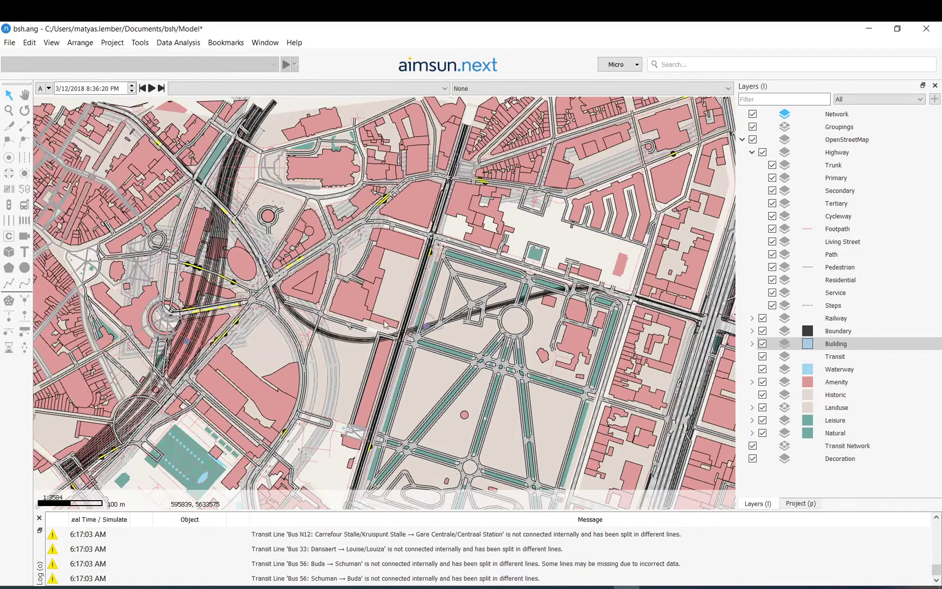
# Step: Delete the Steps and Pedestrian highway sublayers, then toggle Leisure off and back on
pyautogui.rightClick(838, 308)
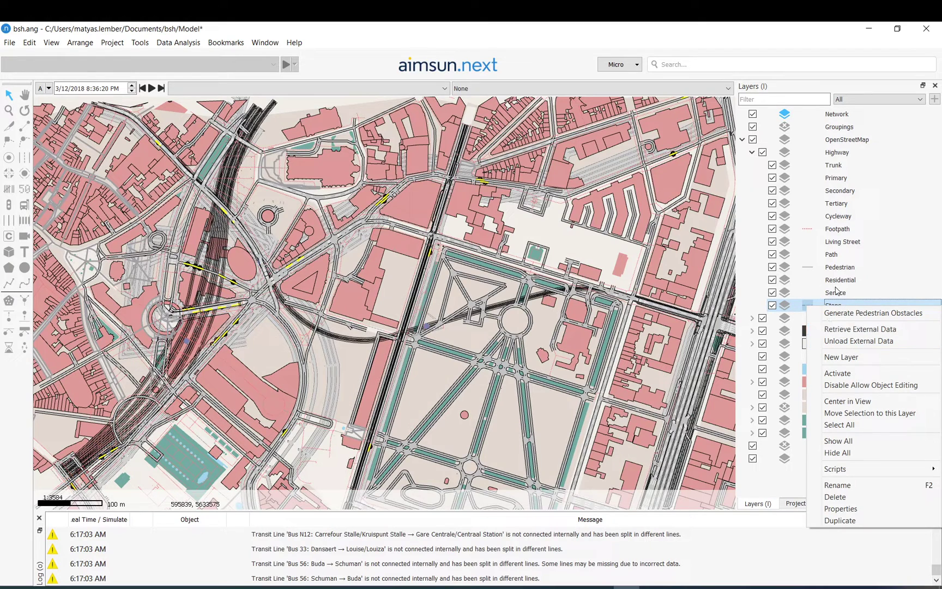
pyautogui.click(845, 496)
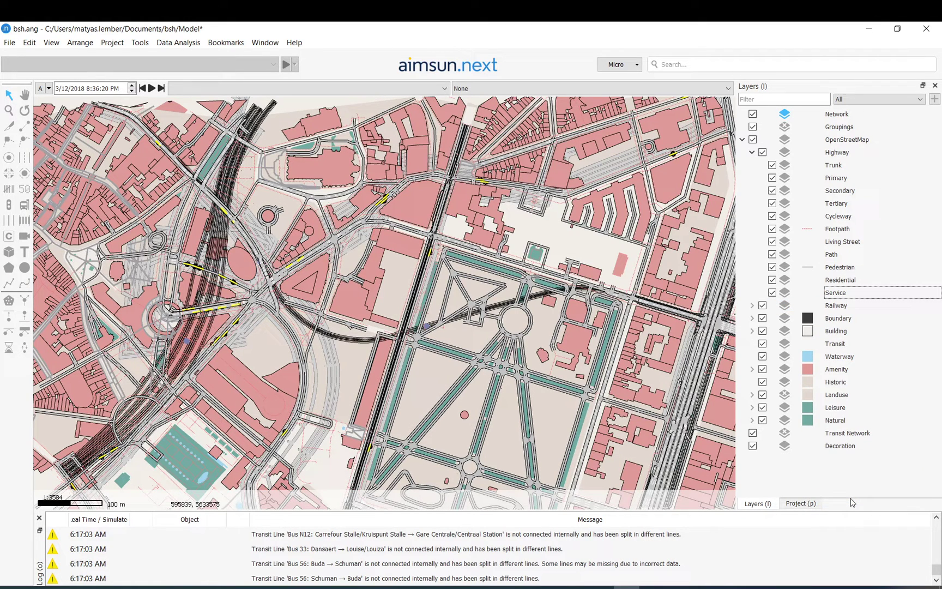
pyautogui.rightClick(835, 270)
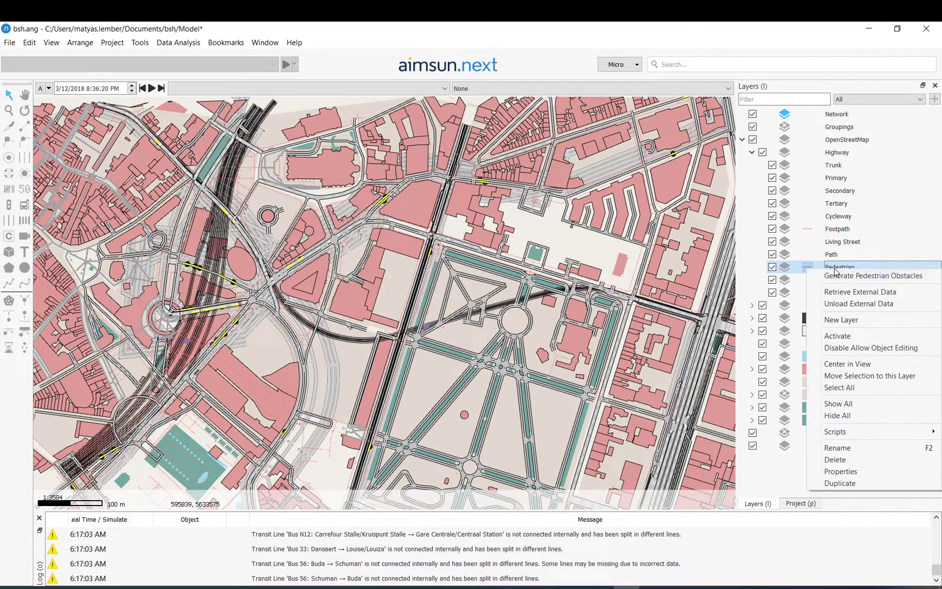
pyautogui.click(844, 459)
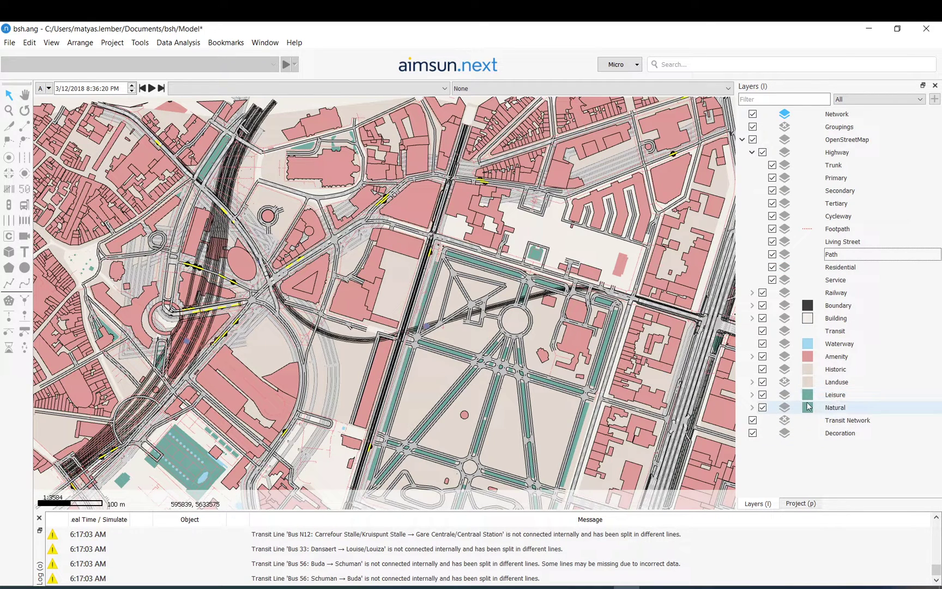
pyautogui.click(762, 396)
pyautogui.click(763, 396)
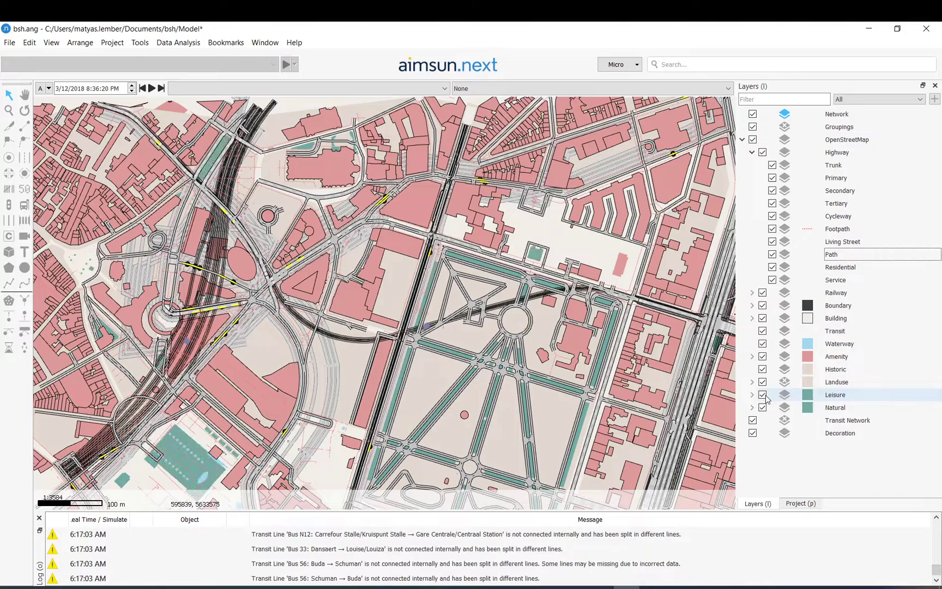
pyautogui.scroll(-2, 390, 263)
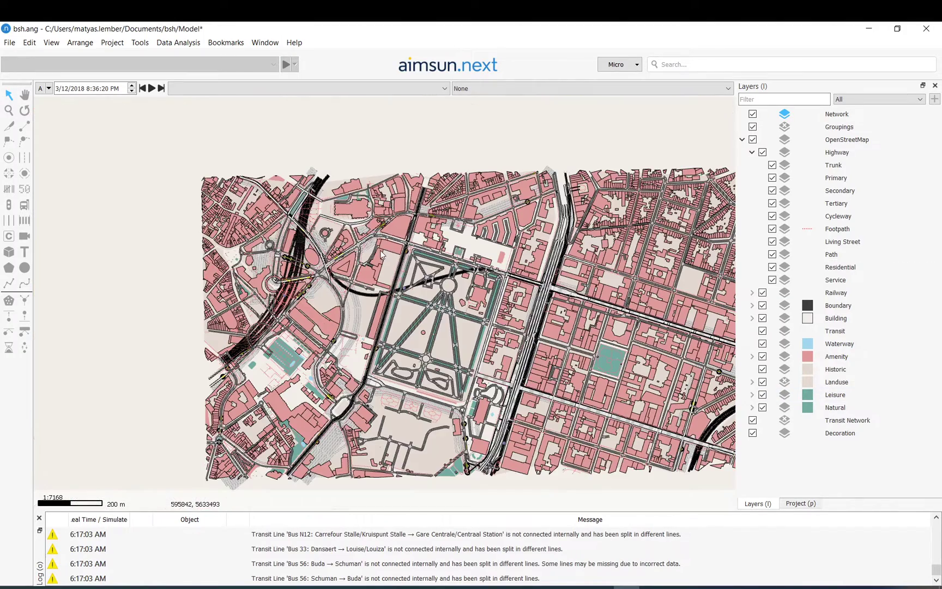
pyautogui.scroll(2, 326, 274)
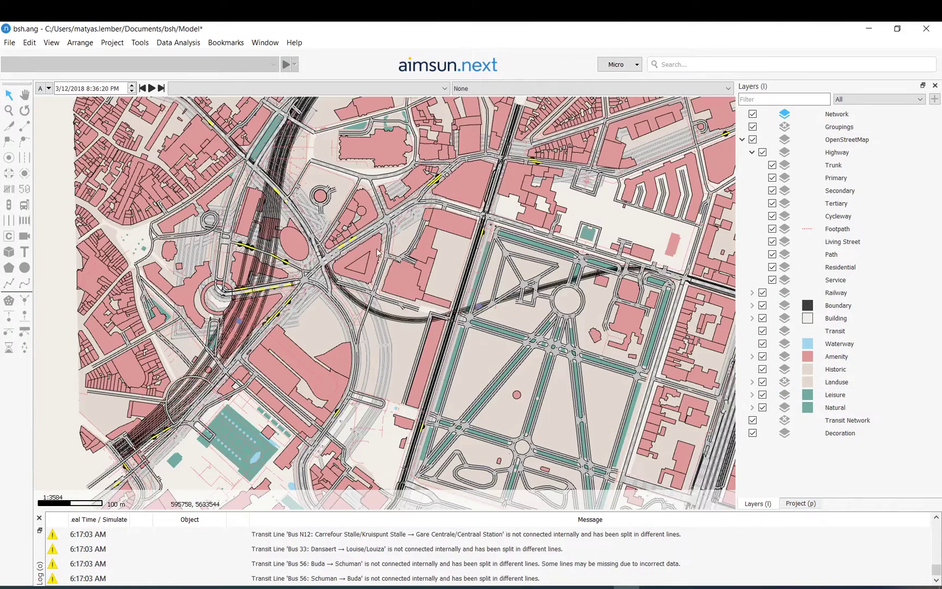
pyautogui.moveTo(587, 257); pyautogui.dragTo(476, 266)
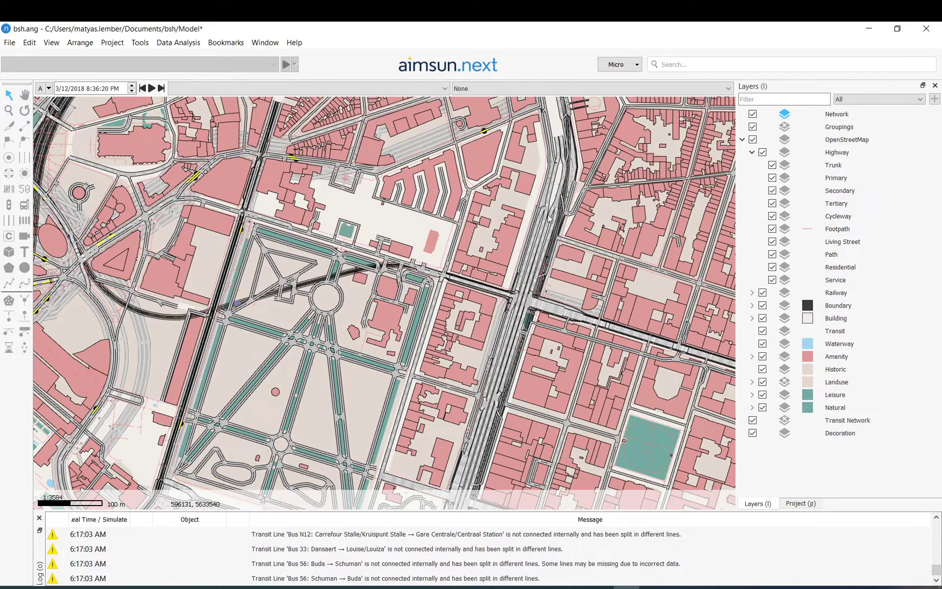
pyautogui.scroll(8, 549, 217)
pyautogui.scroll(-4, 547, 211)
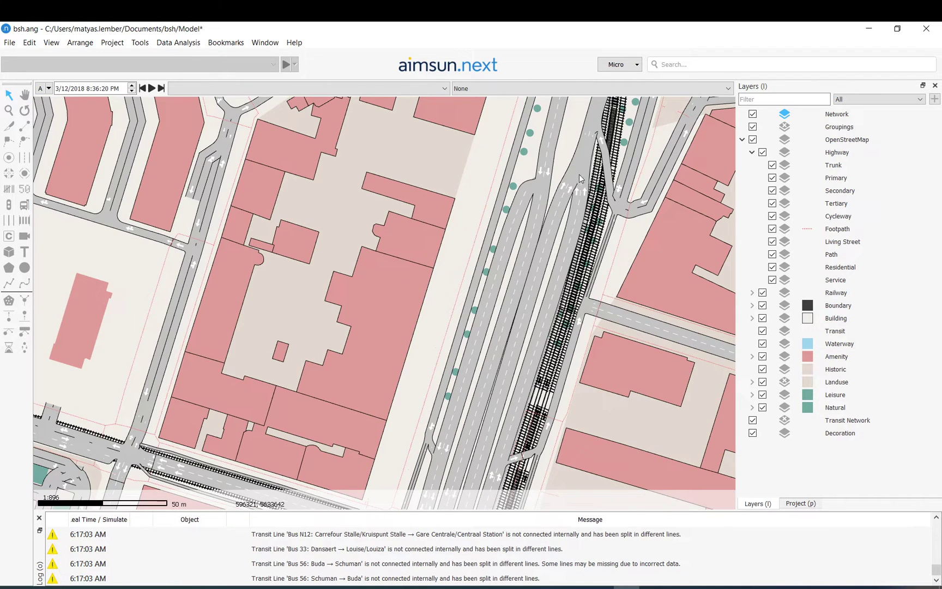
pyautogui.click(560, 217)
pyautogui.doubleClick(576, 163)
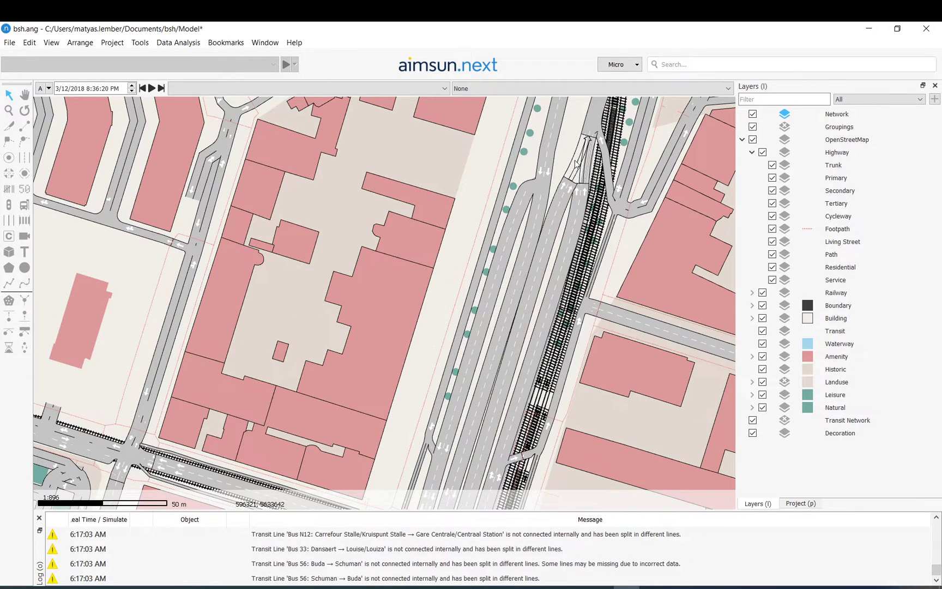
pyautogui.scroll(-2, 547, 268)
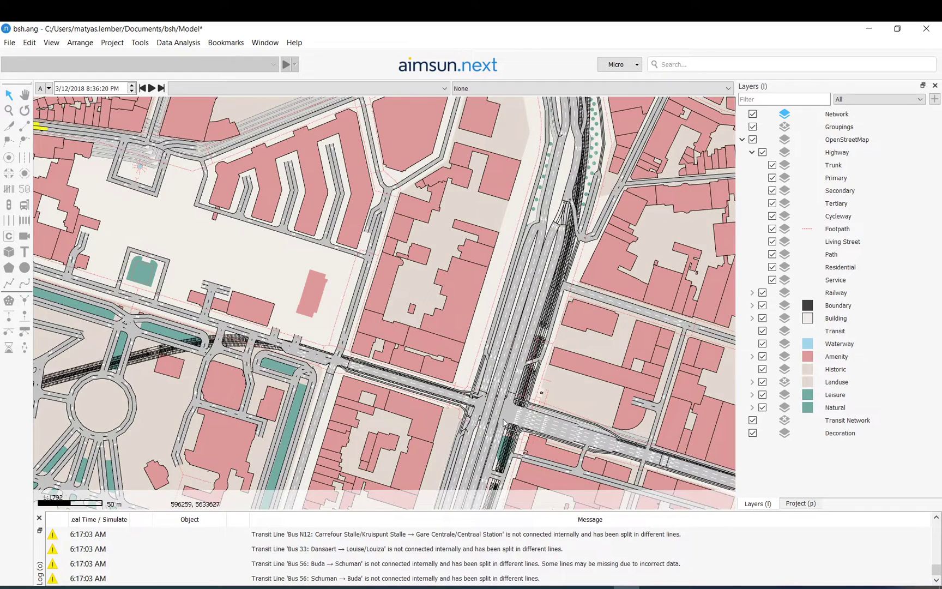
pyautogui.moveTo(504, 422); pyautogui.dragTo(517, 315)
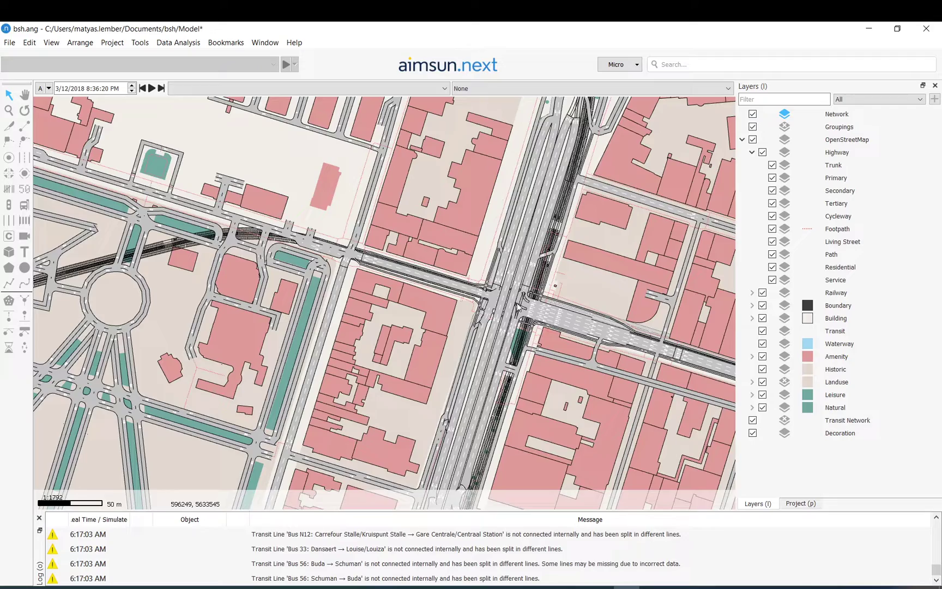
pyautogui.scroll(-3, 507, 310)
pyautogui.scroll(4, 504, 305)
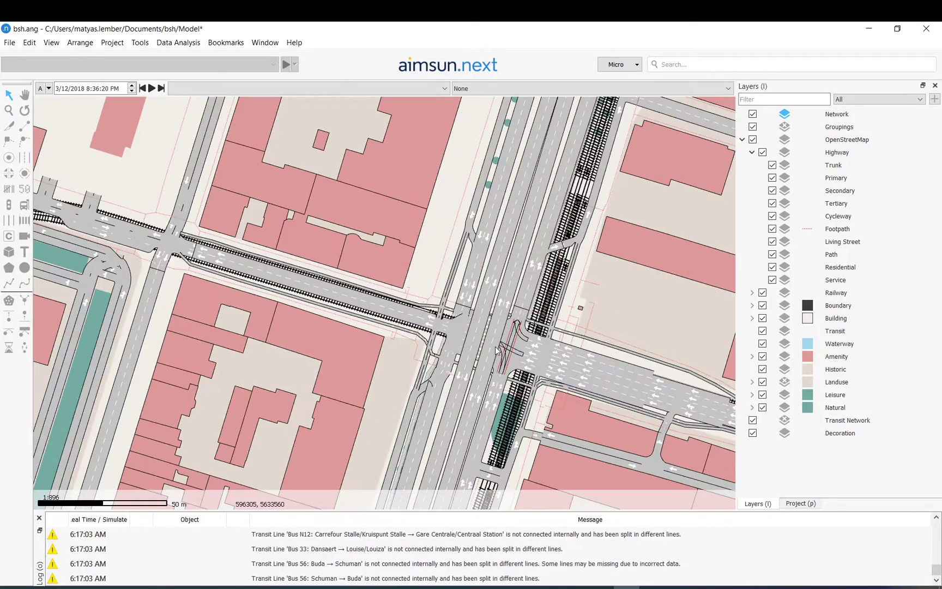
pyautogui.scroll(-3, 497, 350)
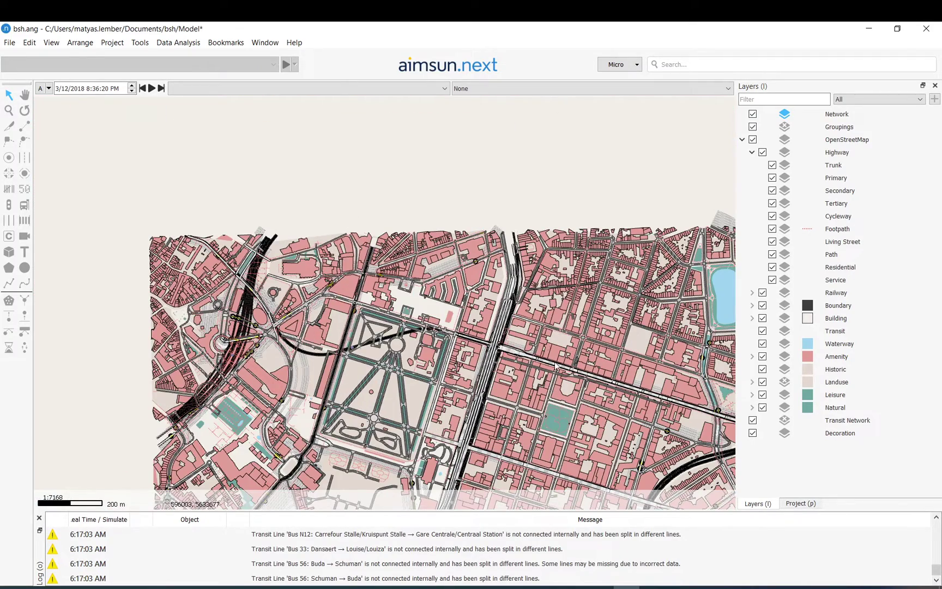
pyautogui.scroll(4, 499, 358)
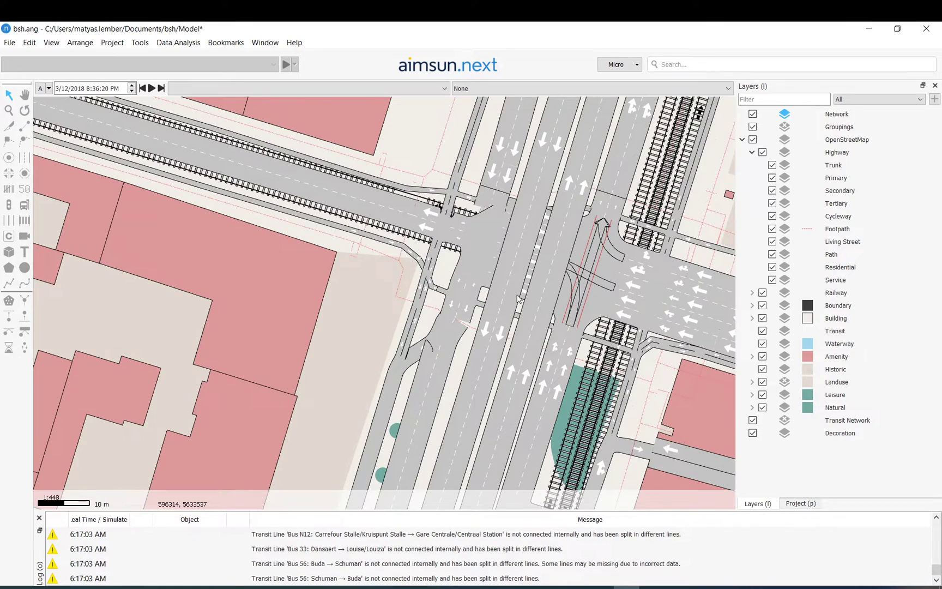
pyautogui.scroll(-3, 517, 299)
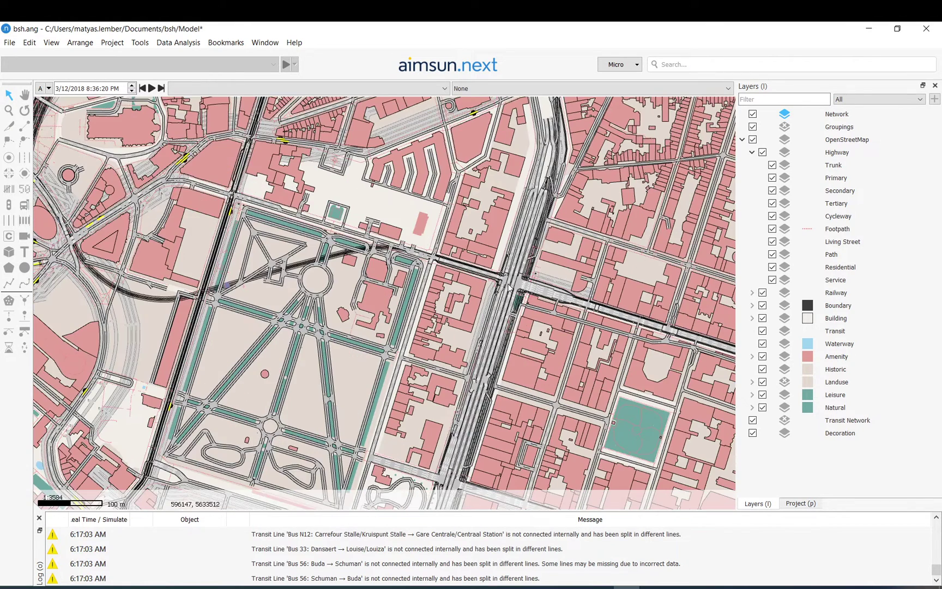
pyautogui.moveTo(510, 287)
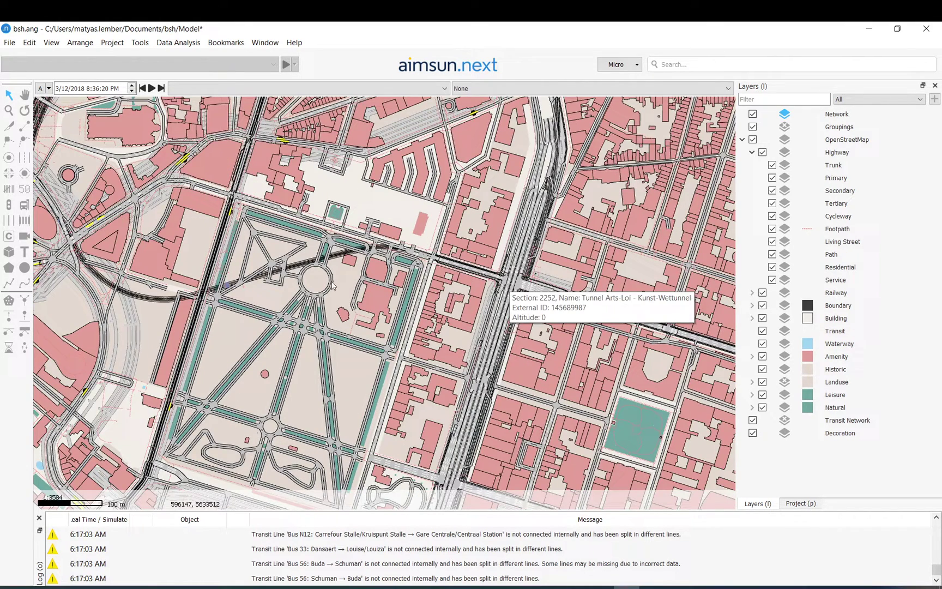
pyautogui.moveTo(315, 299)
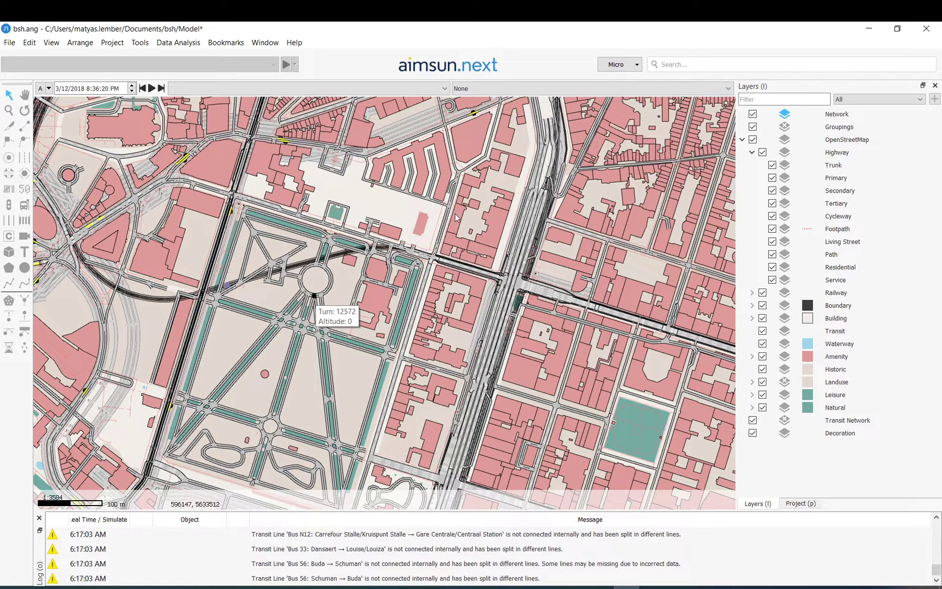
pyautogui.moveTo(459, 222)
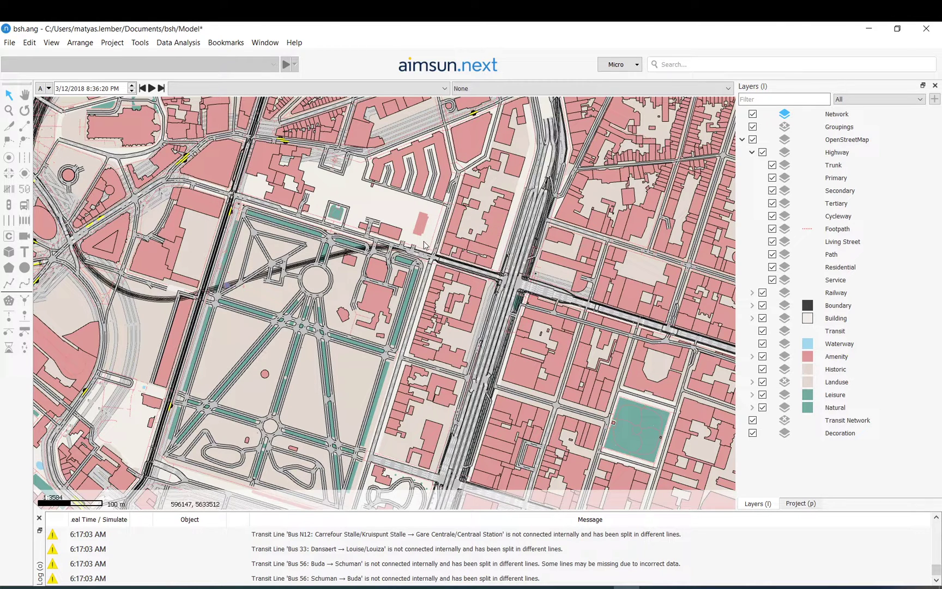
pyautogui.moveTo(321, 240)
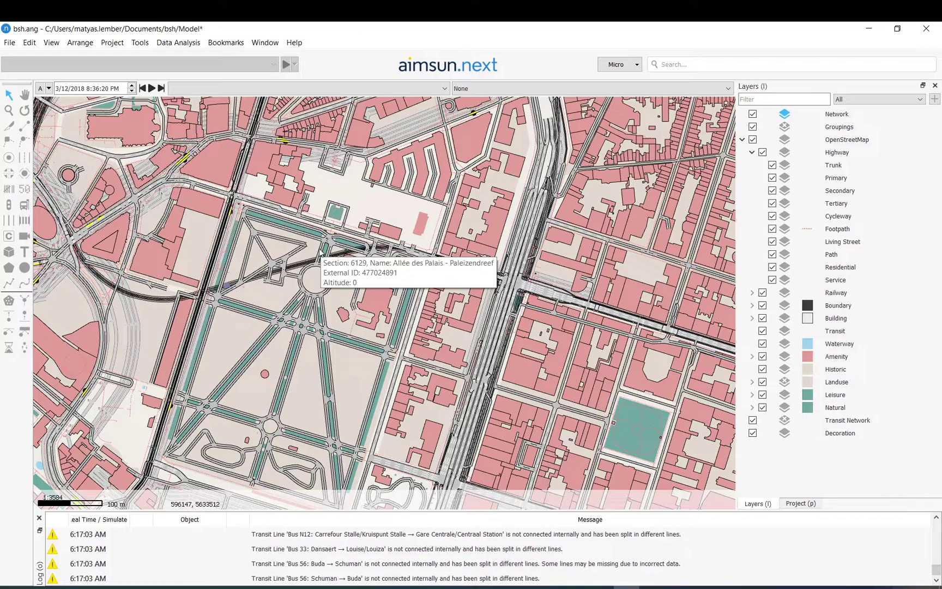
# Step: Zoom out the Google Maps satellite view and drag Parc de Bruxelles to the left side
pyautogui.hotkey('alt', 'Tab')
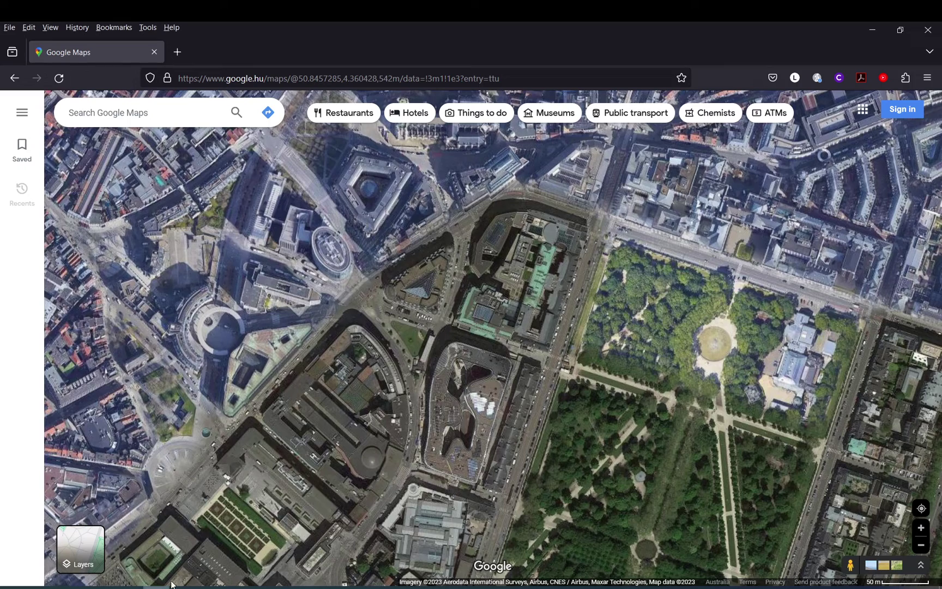
pyautogui.scroll(-3, 369, 263)
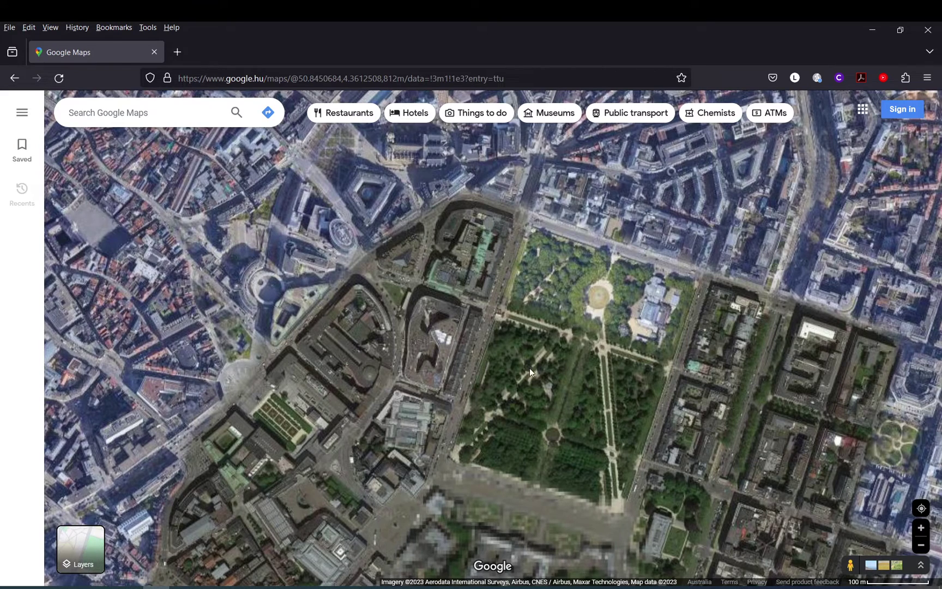
pyautogui.moveTo(323, 222); pyautogui.dragTo(337, 250)
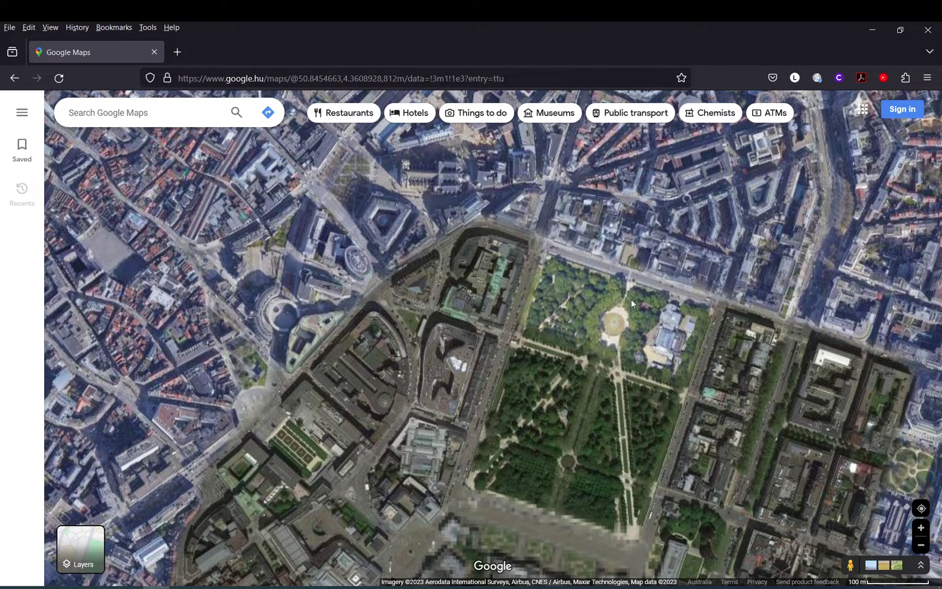
pyautogui.moveTo(627, 319); pyautogui.dragTo(385, 312)
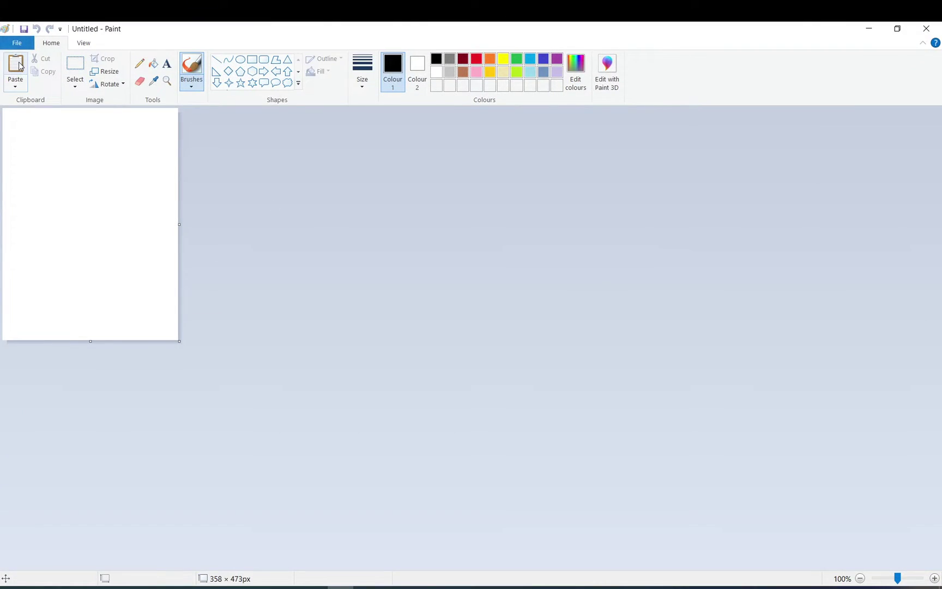
# Step: Paste the satellite screenshot into Paint, save it as PNG named image.png, and return to Aimsun
pyautogui.click(19, 65)
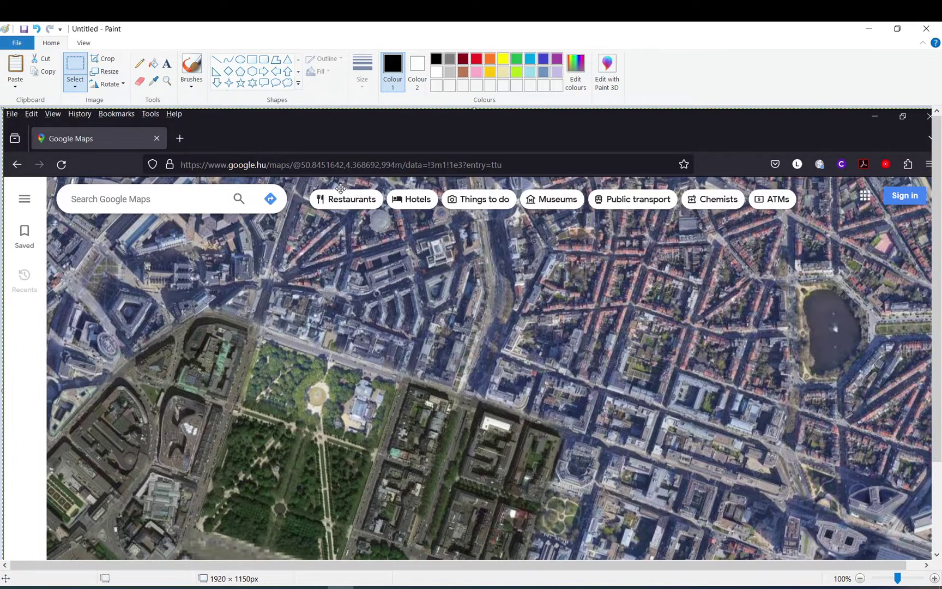
pyautogui.click(24, 44)
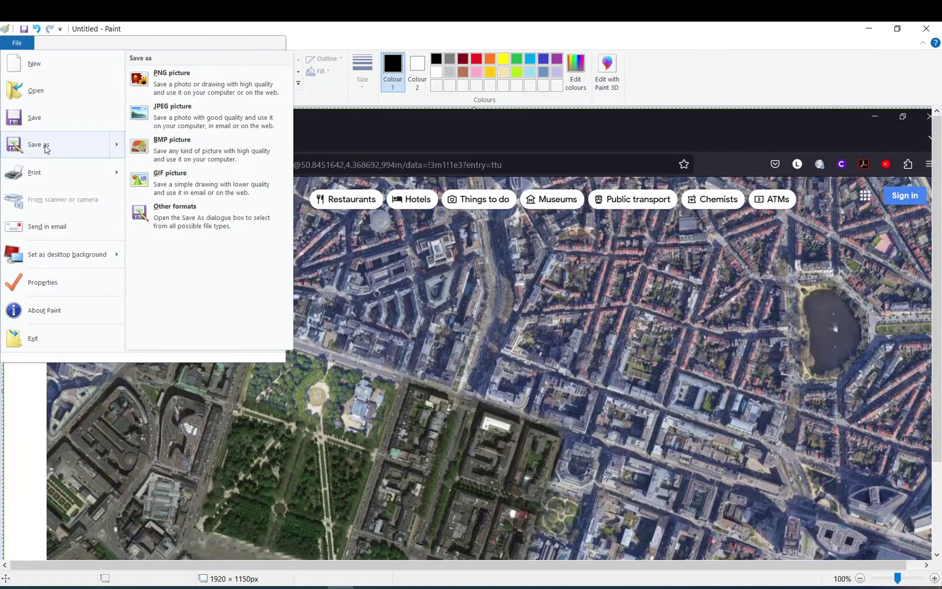
pyautogui.click(47, 145)
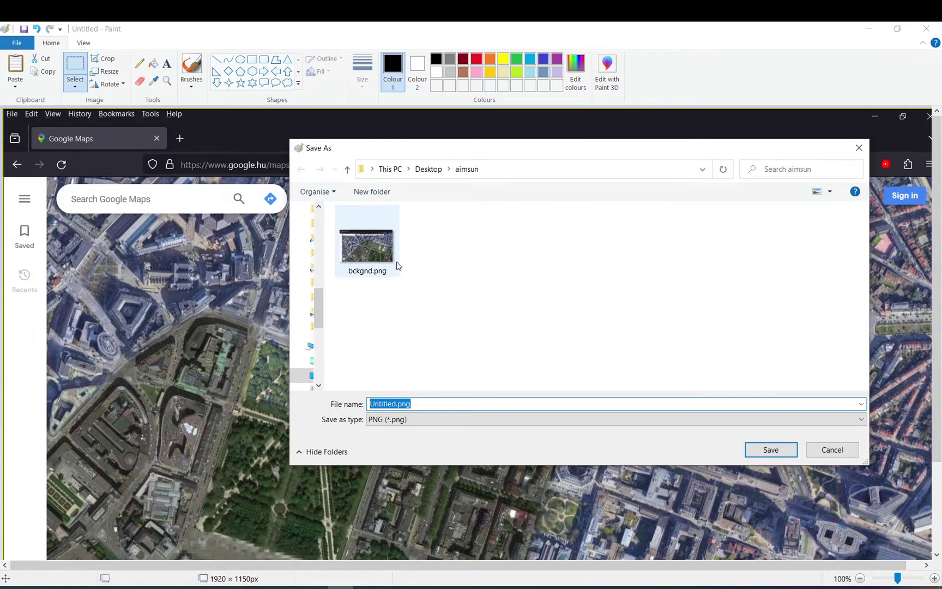
pyautogui.click(396, 403)
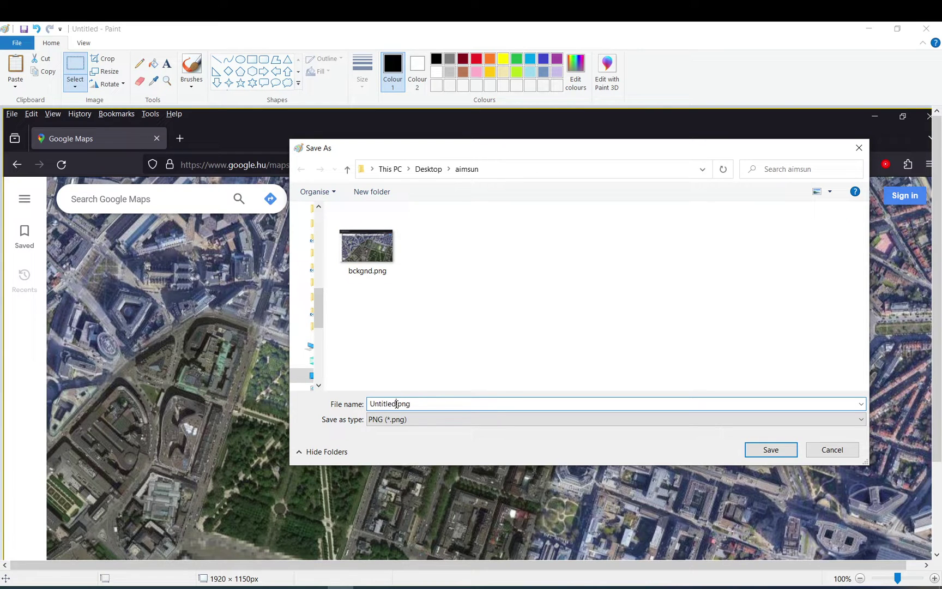
pyautogui.press('BackSpace')
pyautogui.press('BackSpace')
pyautogui.press('BackSpace')
pyautogui.press('BackSpace')
pyautogui.press('BackSpace')
pyautogui.press('BackSpace')
pyautogui.press('BackSpace')
pyautogui.press('BackSpace')
pyautogui.write('image')
pyautogui.press('Return')
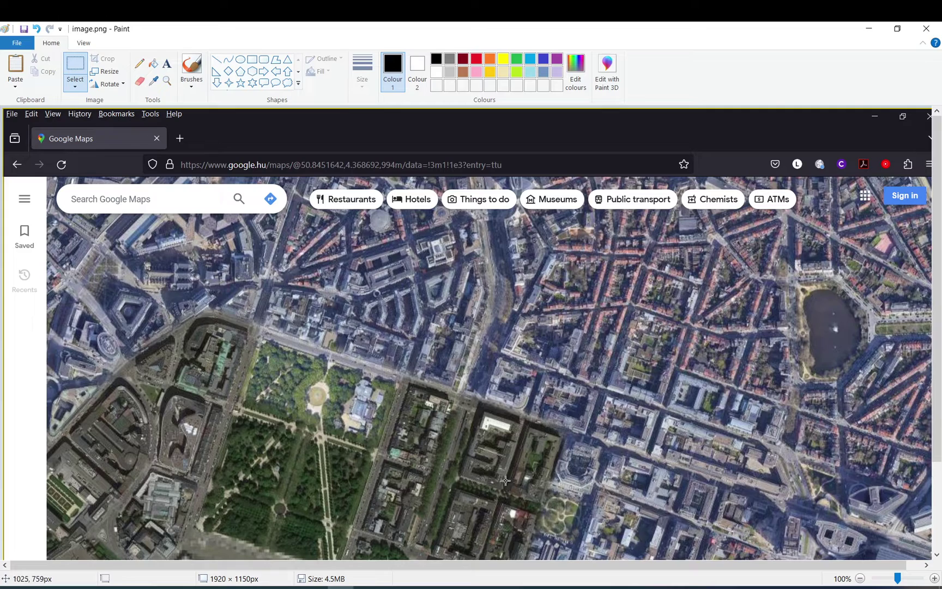
pyautogui.click(611, 586)
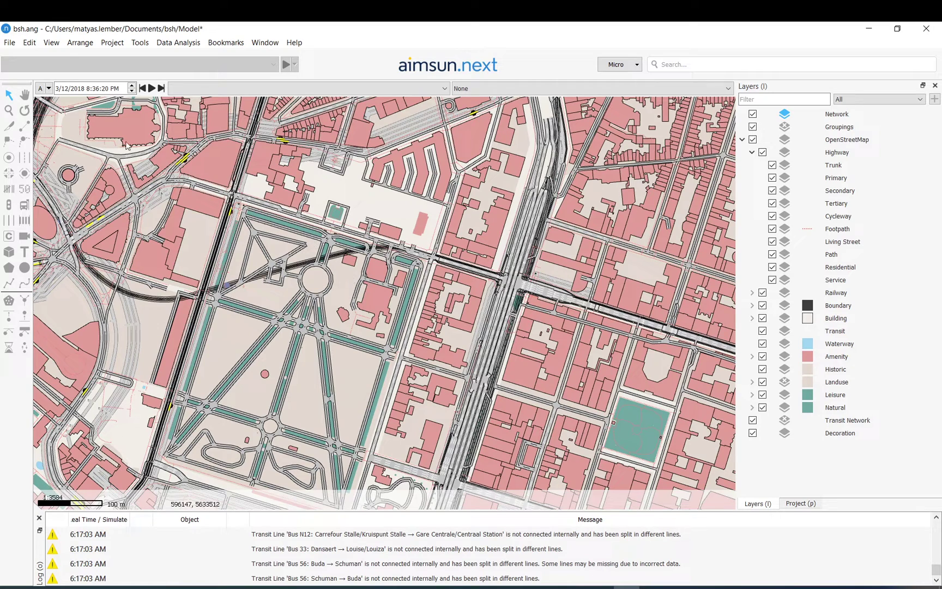
# Step: Import image.png from Desktop > aimsun as a background image with Unit set to Meters
pyautogui.click(10, 44)
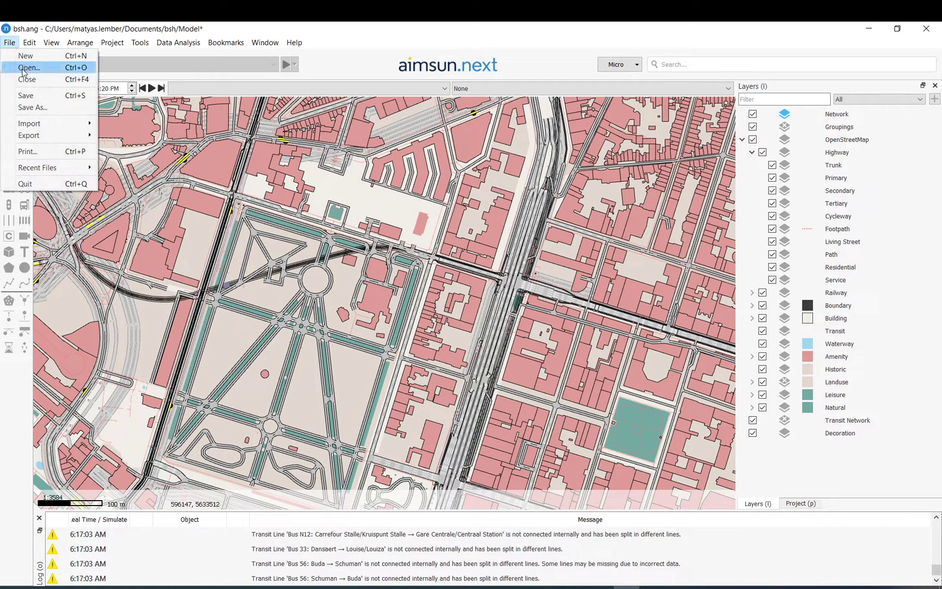
pyautogui.moveTo(39, 124)
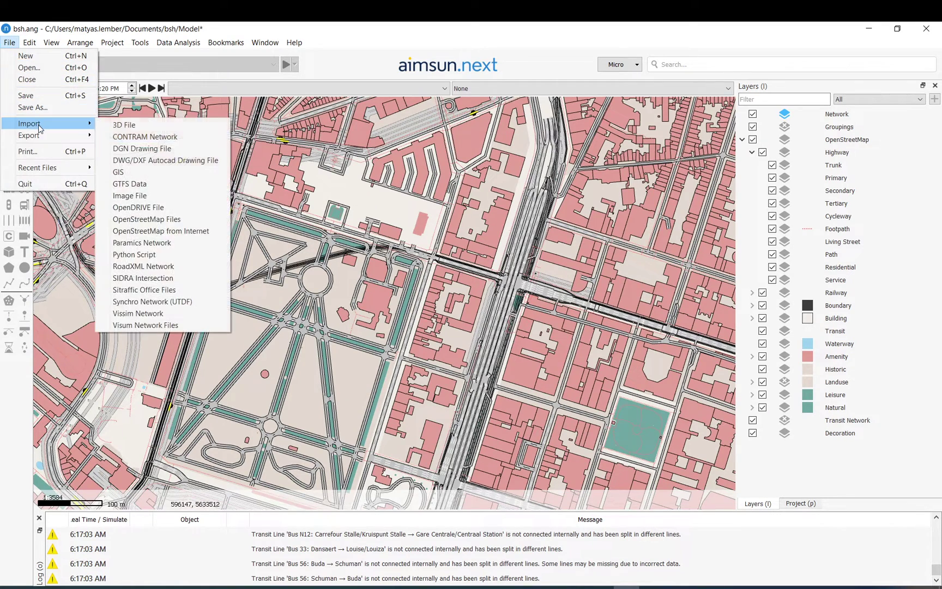
pyautogui.click(141, 197)
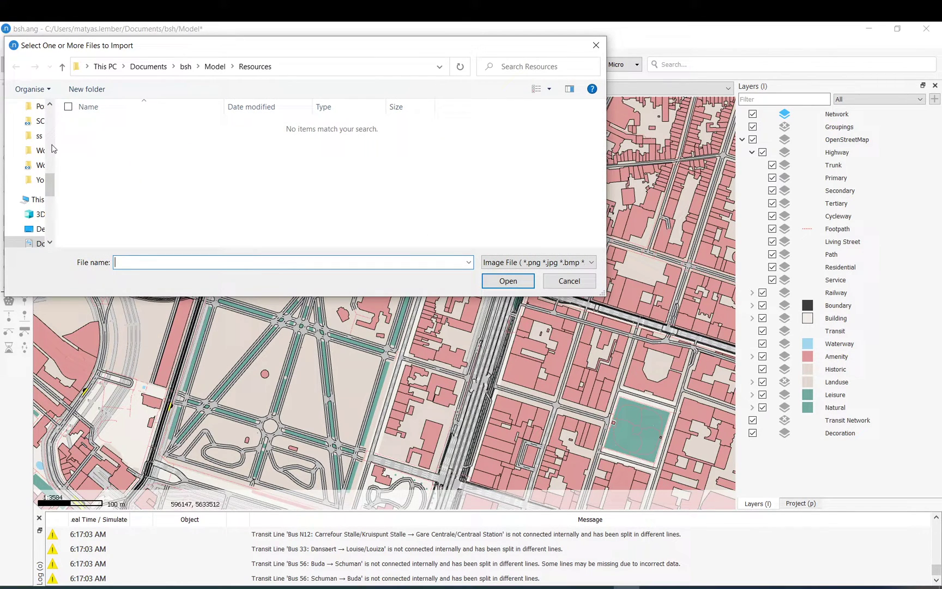
pyautogui.click(43, 229)
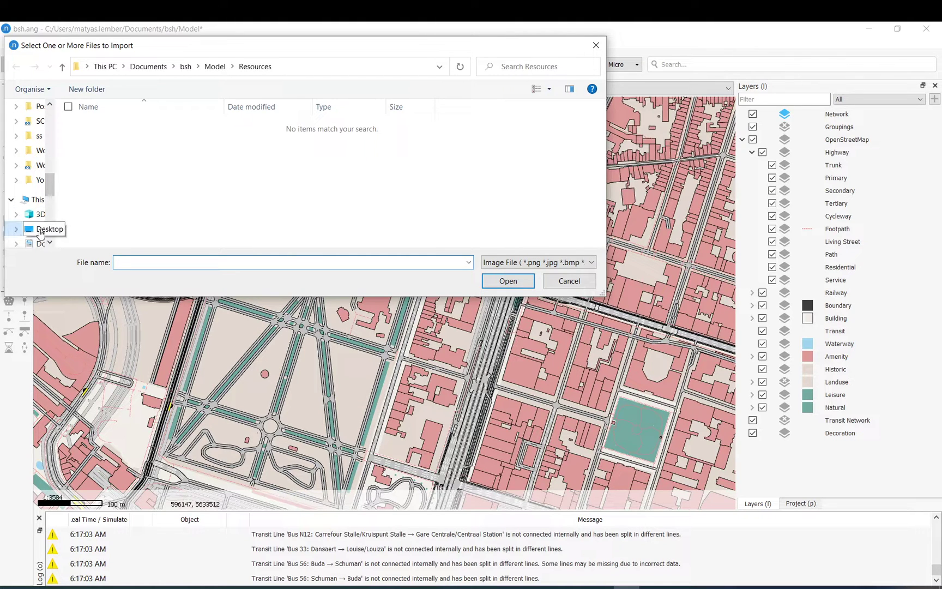
pyautogui.doubleClick(214, 144)
pyautogui.click(168, 149)
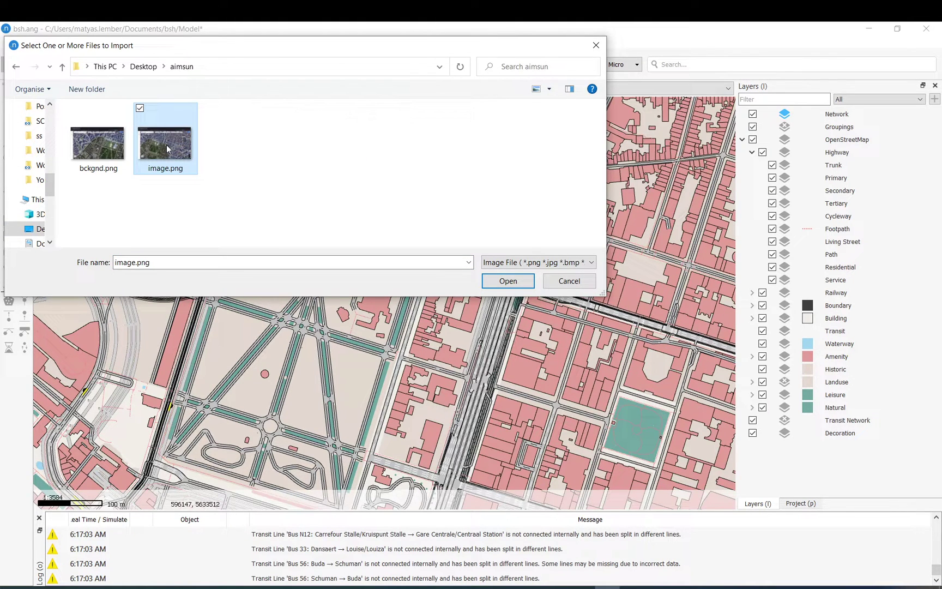
pyautogui.doubleClick(167, 149)
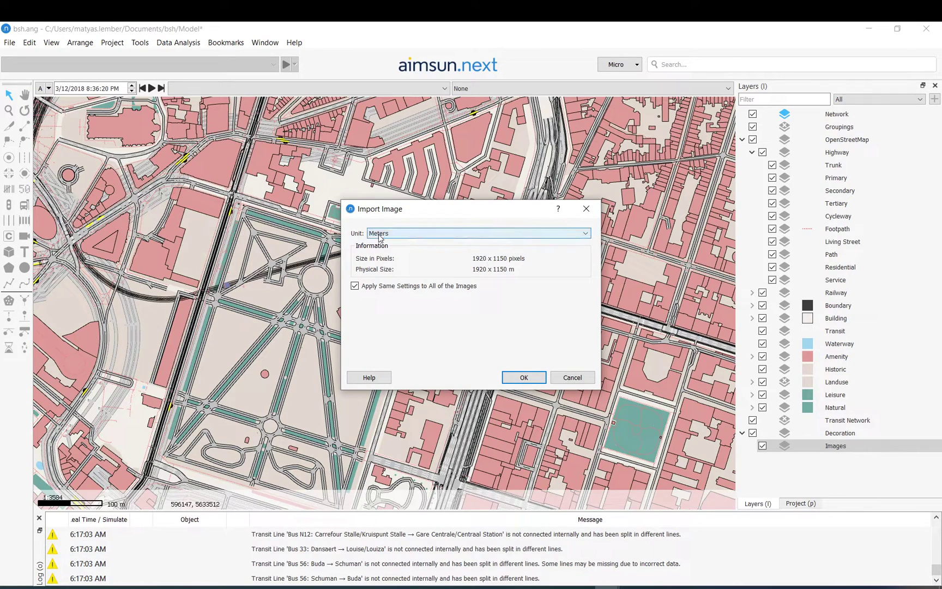
pyautogui.click(524, 378)
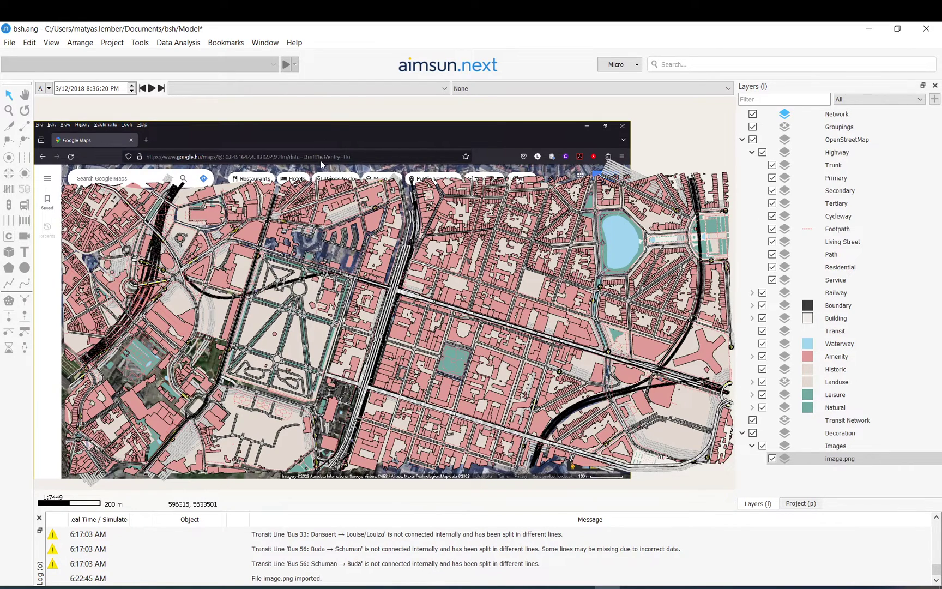
# Step: Drag the satellite image down beneath the network's lower part, then select image.png in Layers
pyautogui.moveTo(321, 160)
pyautogui.mouseDown()
pyautogui.moveTo(420, 146)
pyautogui.moveTo(404, 148)
pyautogui.mouseUp()
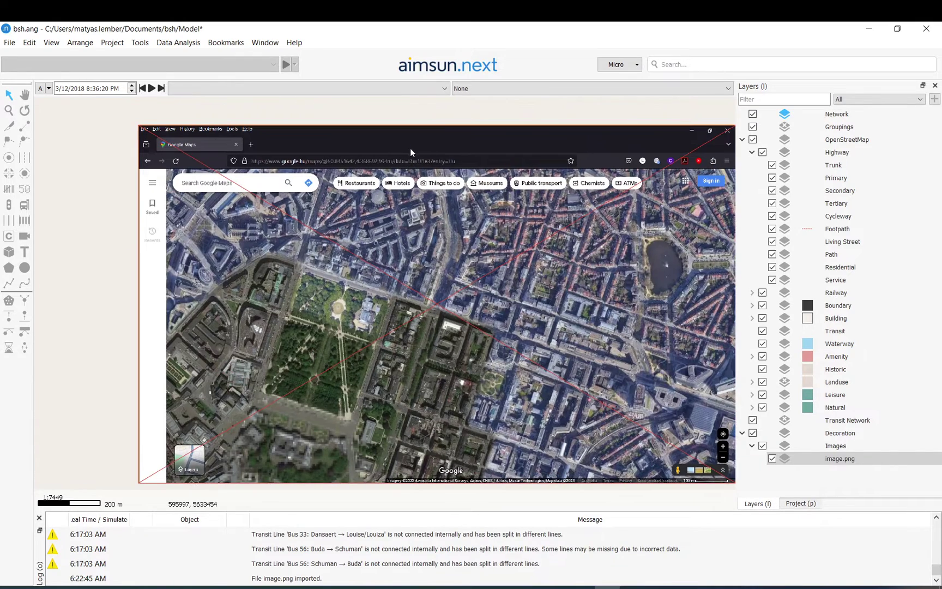
pyautogui.moveTo(403, 187); pyautogui.dragTo(394, 262)
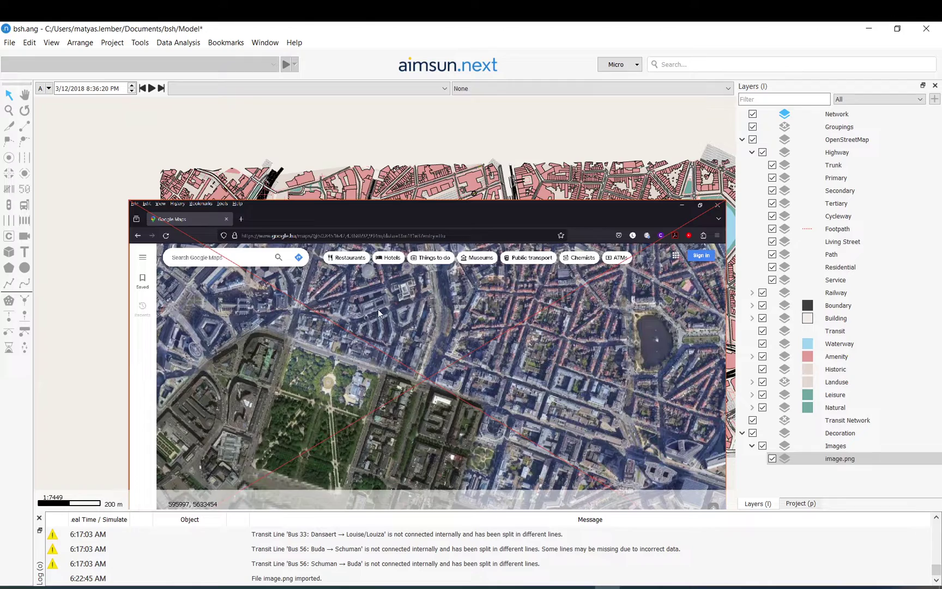
pyautogui.click(334, 118)
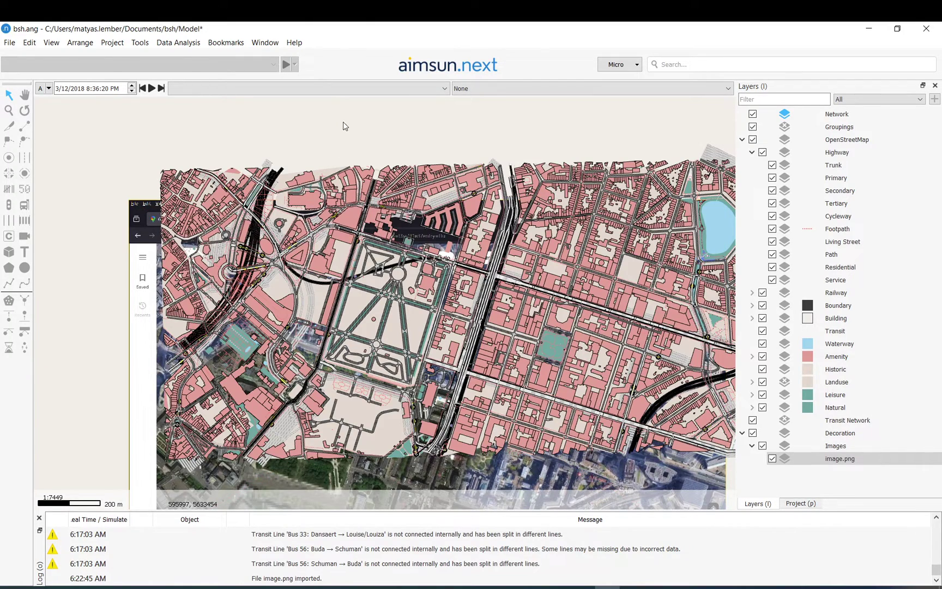
pyautogui.moveTo(406, 219); pyautogui.dragTo(347, 153)
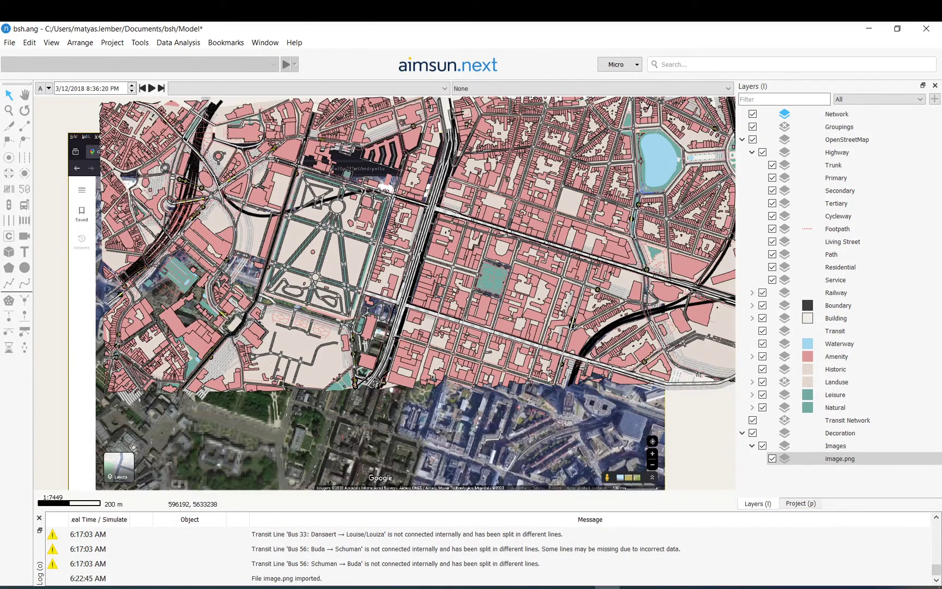
pyautogui.click(839, 461)
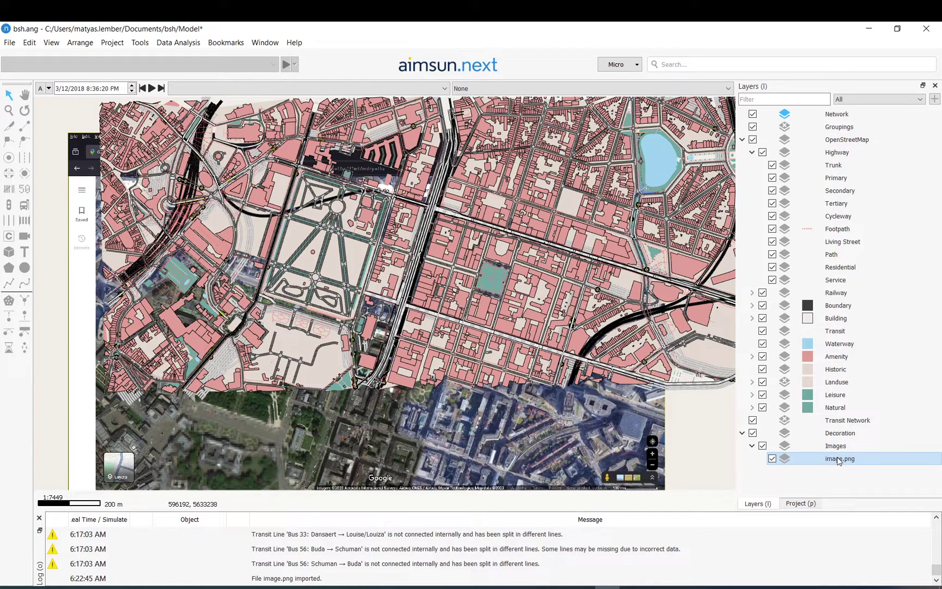
# Step: Set the image.png layer to level 11 with Allow Object Editing, then compare Secondary's level
pyautogui.doubleClick(838, 461)
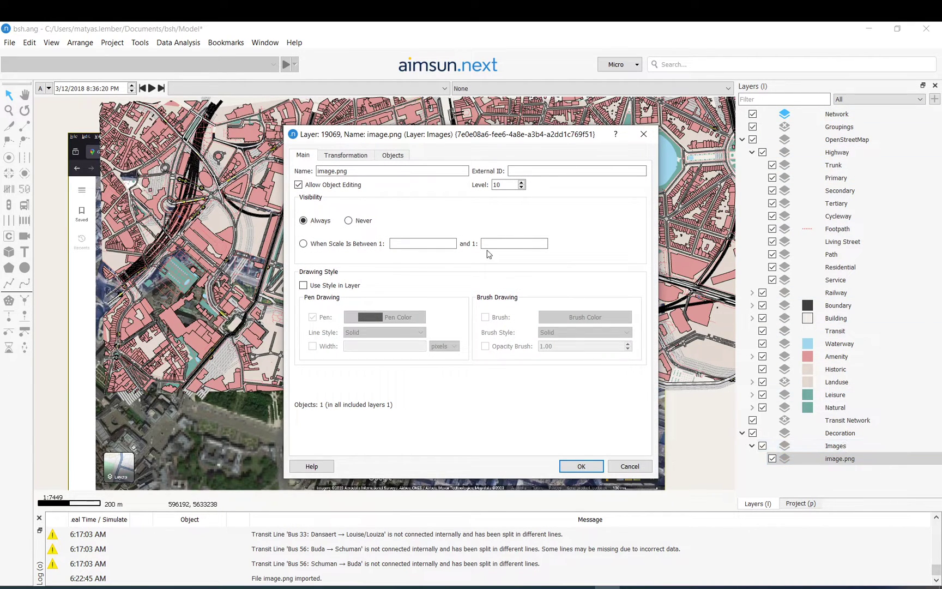
pyautogui.doubleClick(508, 185)
pyautogui.click(298, 185)
pyautogui.click(298, 186)
pyautogui.click(522, 185)
pyautogui.click(593, 466)
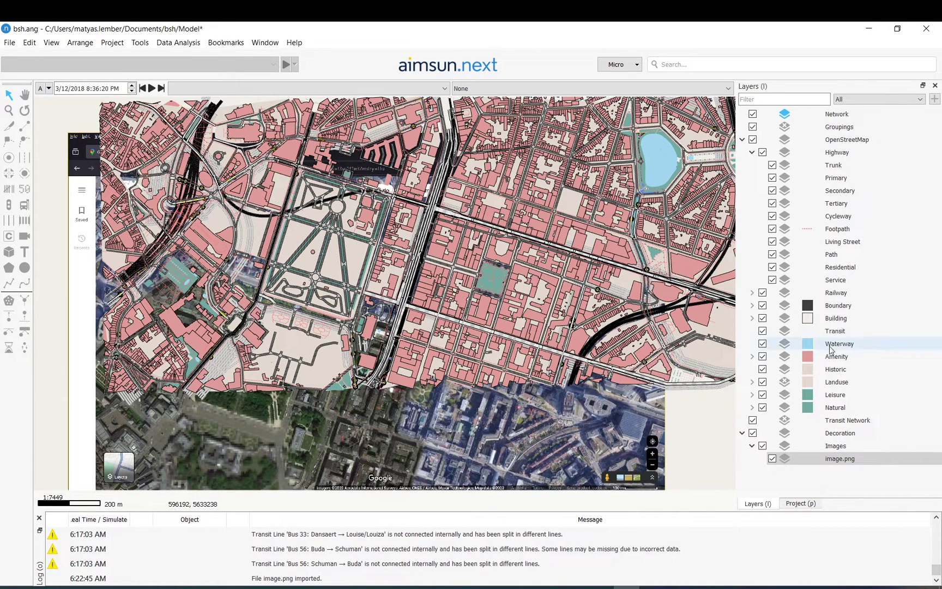
pyautogui.click(844, 192)
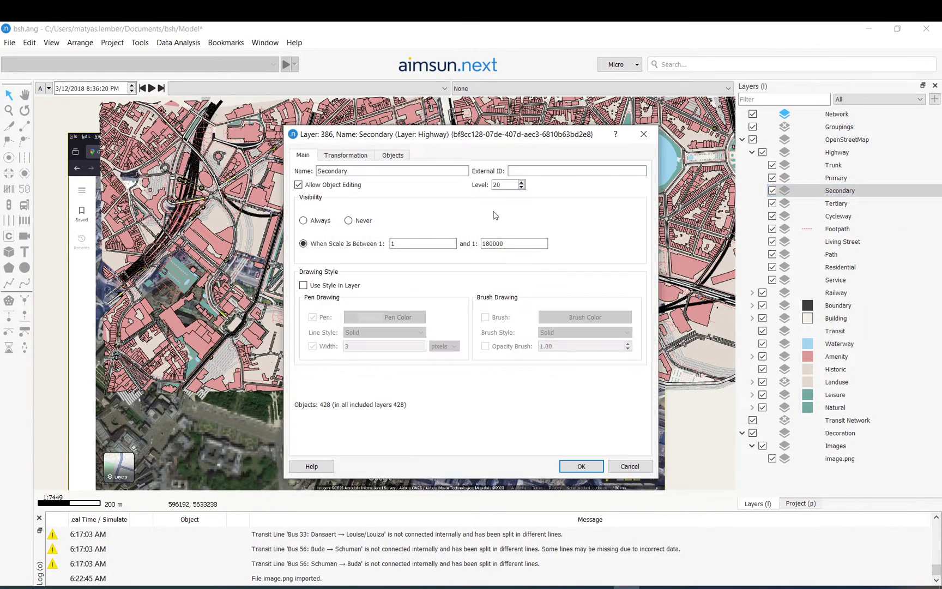
pyautogui.click(637, 466)
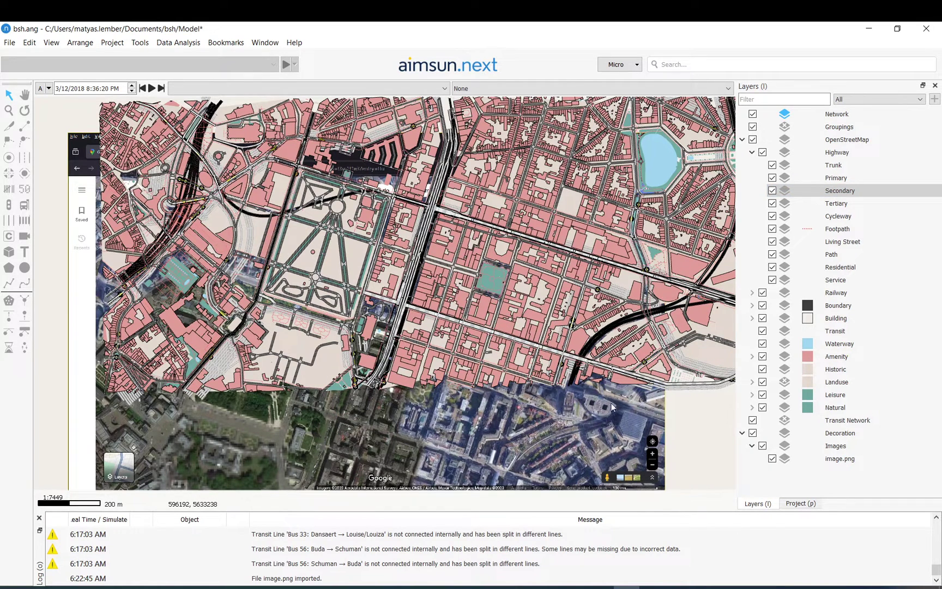
# Step: Select the satellite image and drag it down over the network's lower half around the pond
pyautogui.click(459, 432)
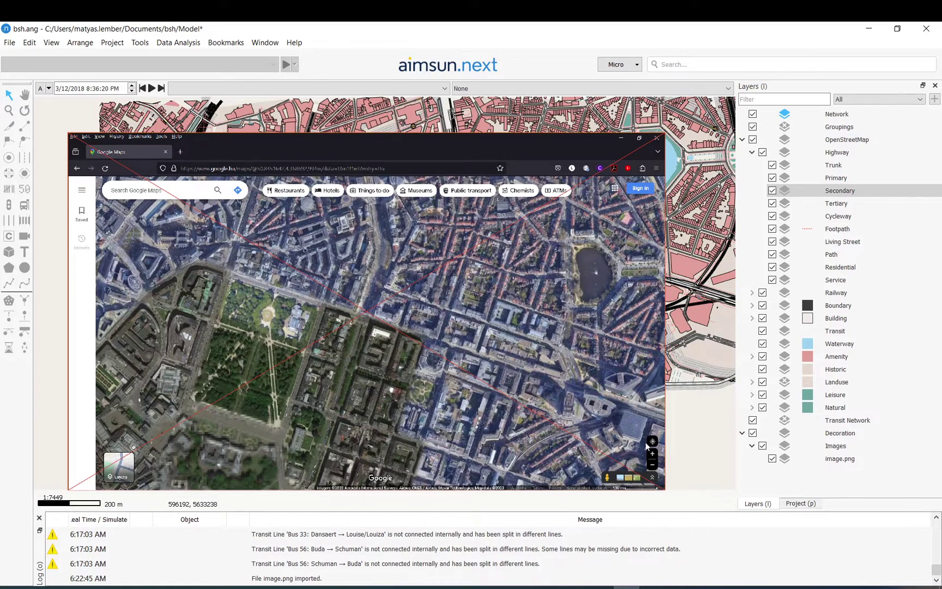
pyautogui.moveTo(403, 341); pyautogui.dragTo(584, 313)
pyautogui.moveTo(491, 316); pyautogui.dragTo(352, 361)
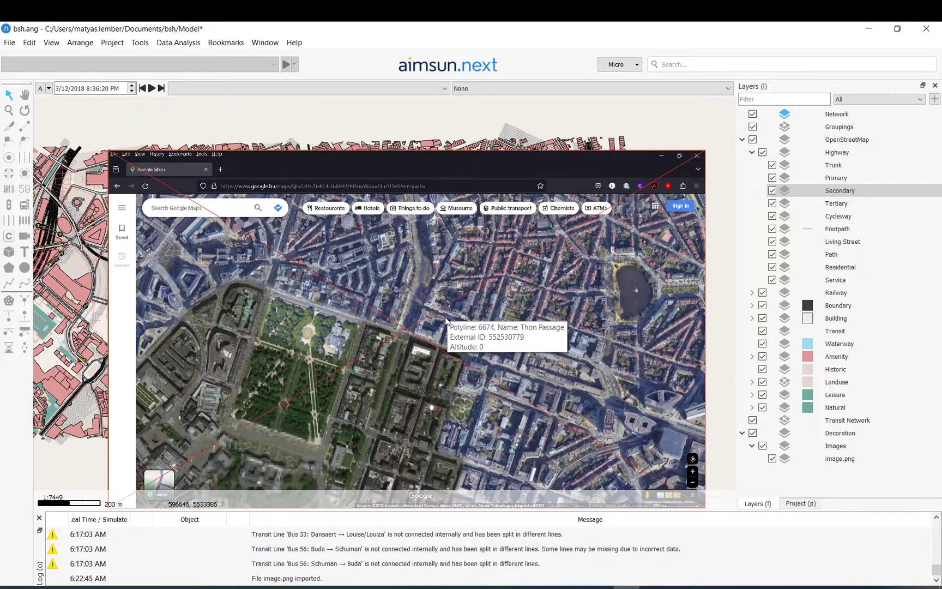
pyautogui.moveTo(441, 246); pyautogui.dragTo(457, 385)
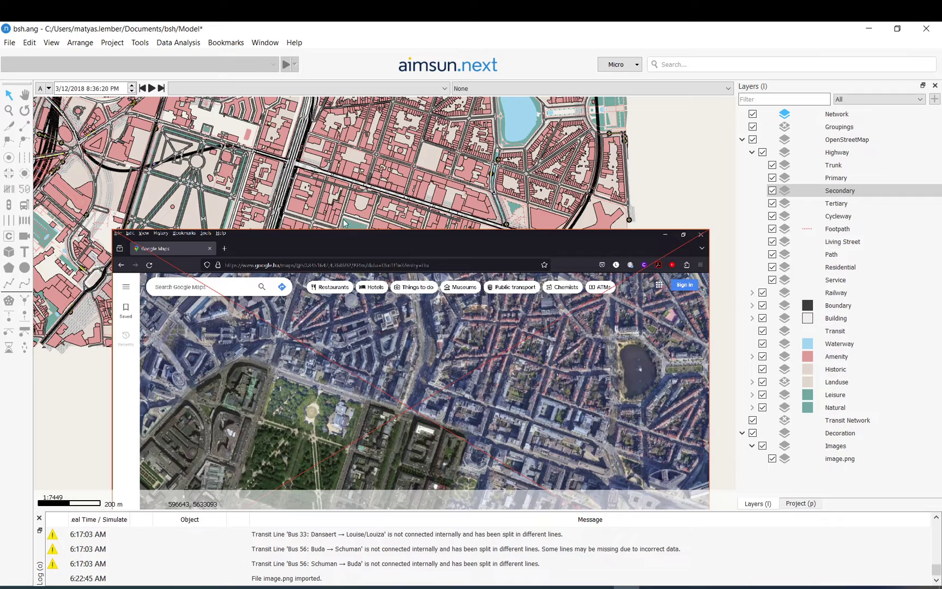
pyautogui.moveTo(322, 201); pyautogui.dragTo(335, 228)
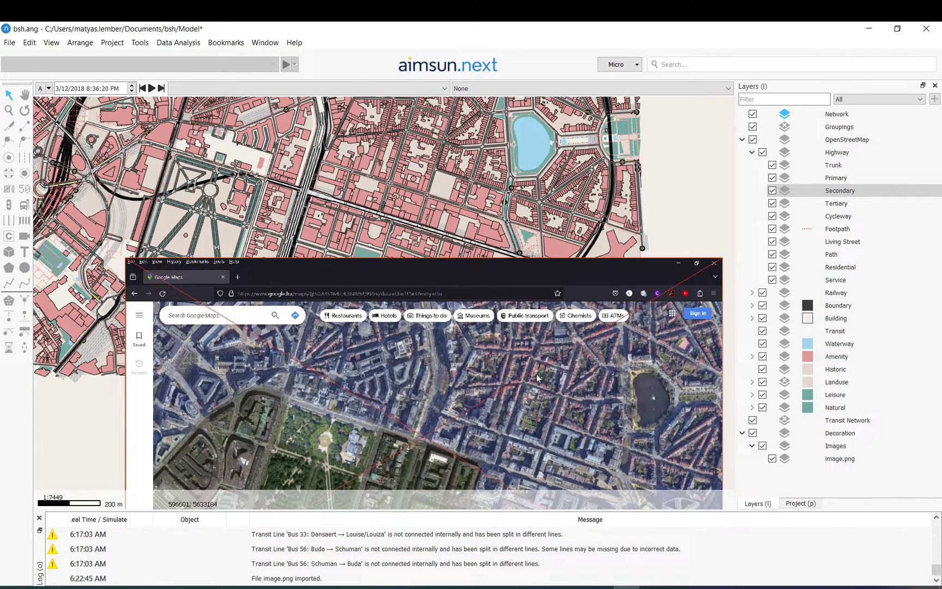
# Step: Open the image's Properties, check its 1920 x 1150 m size, and bring up the Positioner settings
pyautogui.rightClick(553, 393)
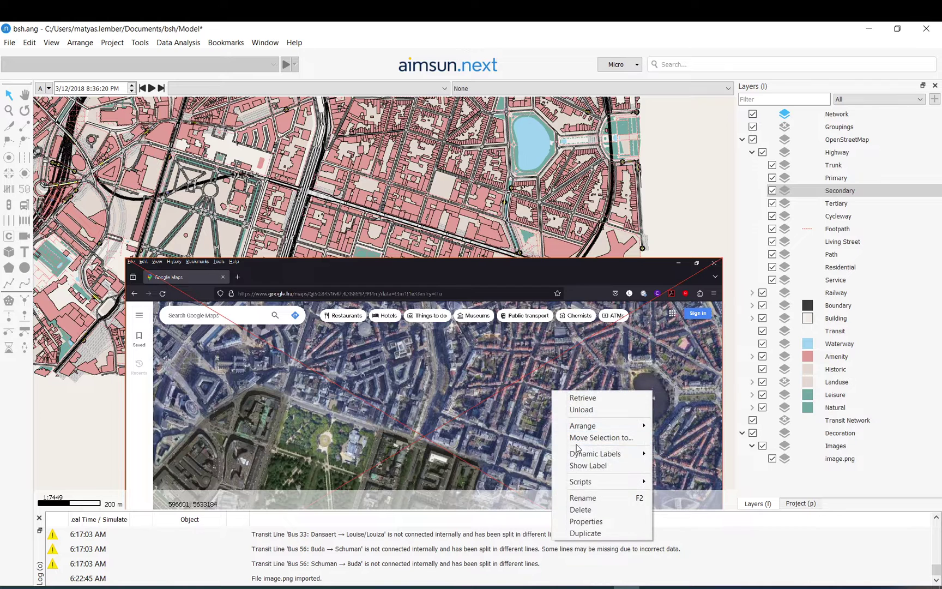
pyautogui.click(597, 519)
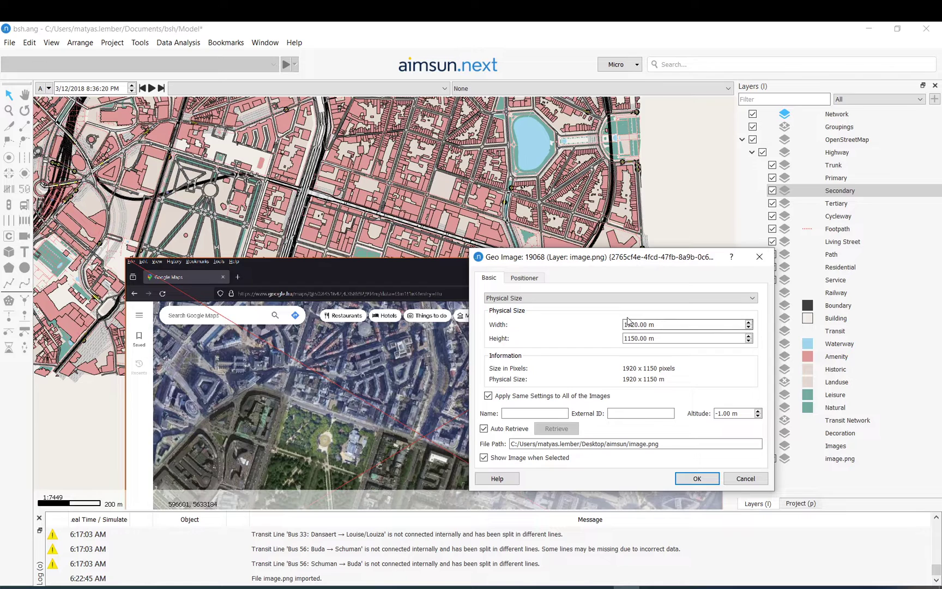
pyautogui.doubleClick(631, 338)
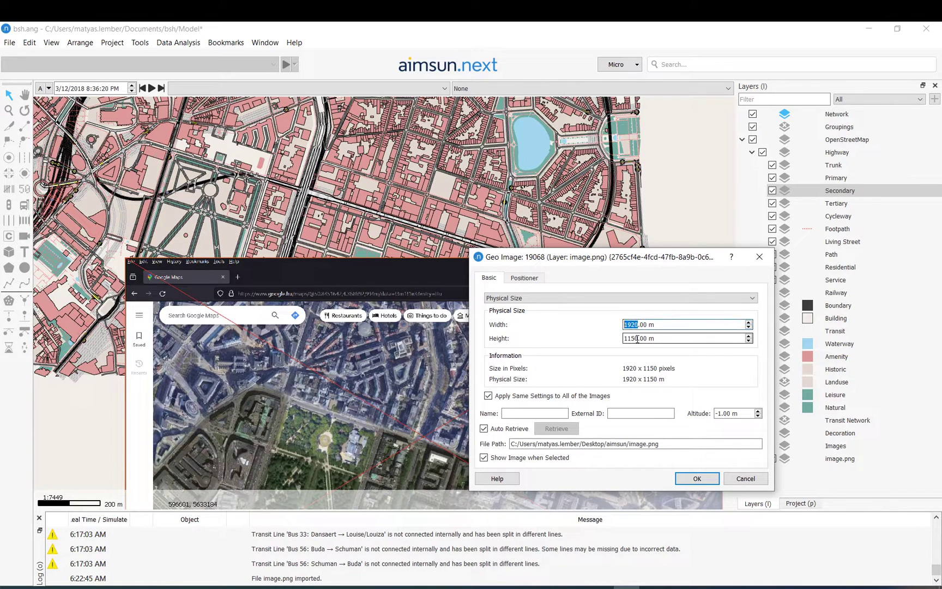
pyautogui.moveTo(625, 324); pyautogui.dragTo(645, 325)
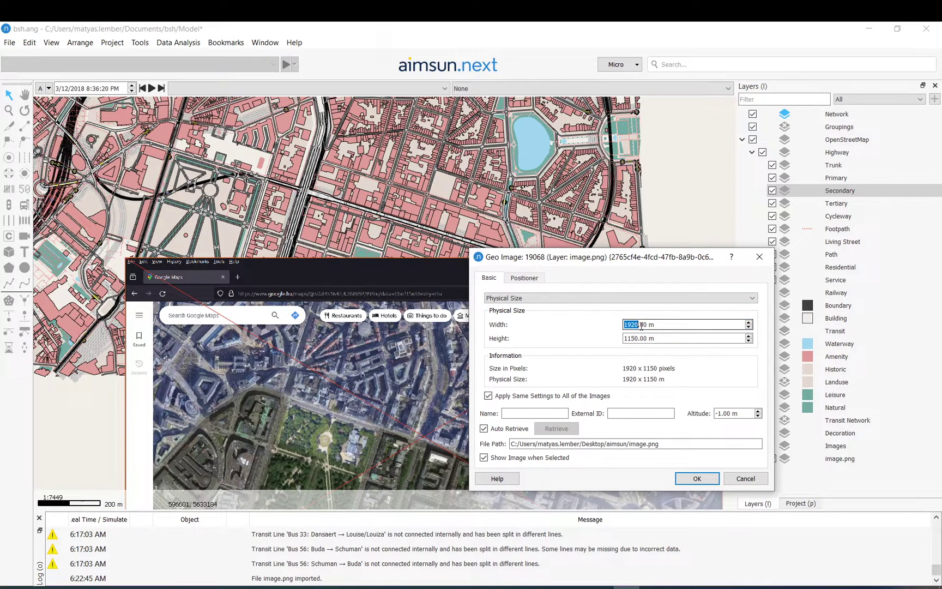
pyautogui.click(640, 325)
pyautogui.moveTo(397, 331); pyautogui.dragTo(359, 283)
pyautogui.scroll(-3, 359, 284)
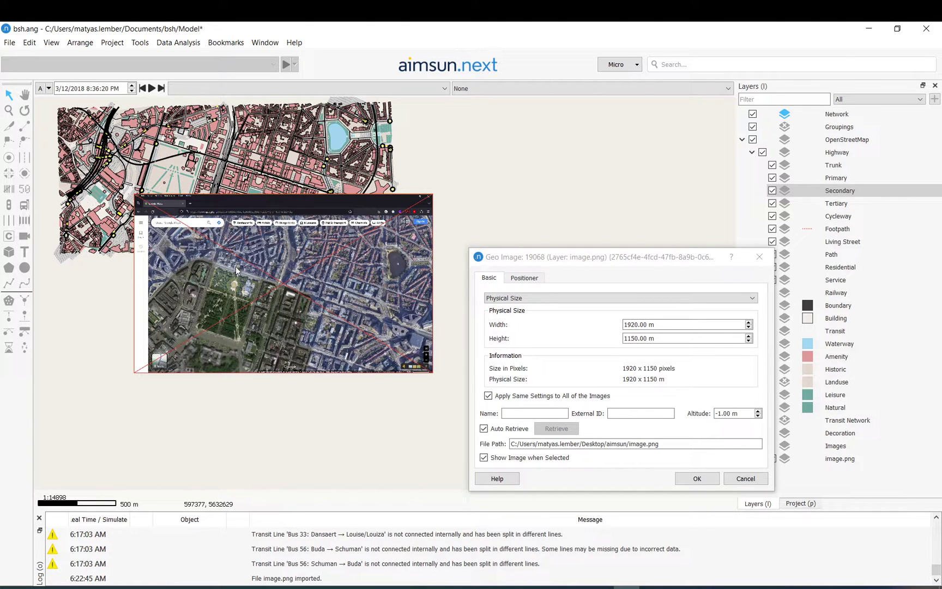
pyautogui.click(524, 278)
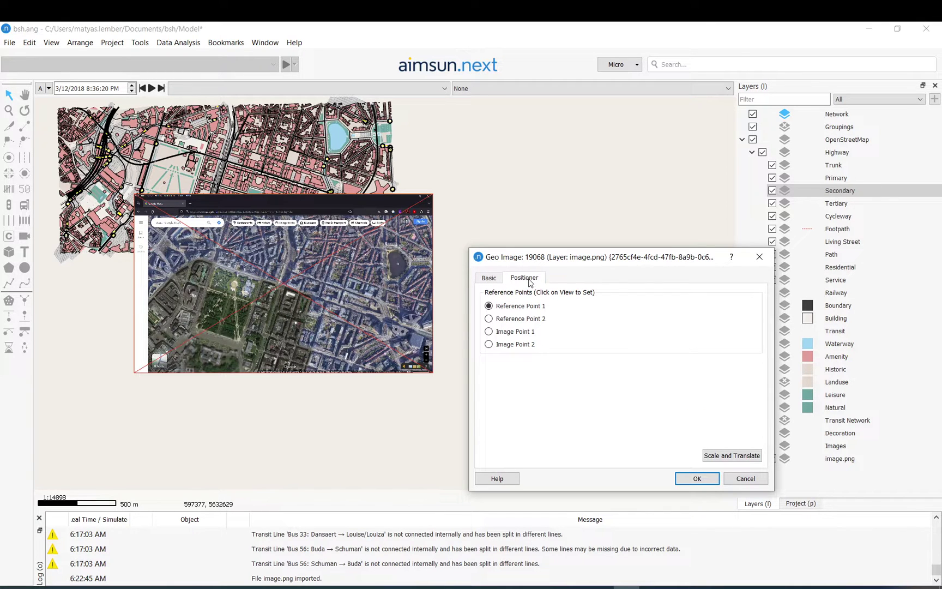
# Step: Set Reference Point 1 on the pond and Reference Point 2 on the circular square
pyautogui.moveTo(296, 247); pyautogui.dragTo(356, 356)
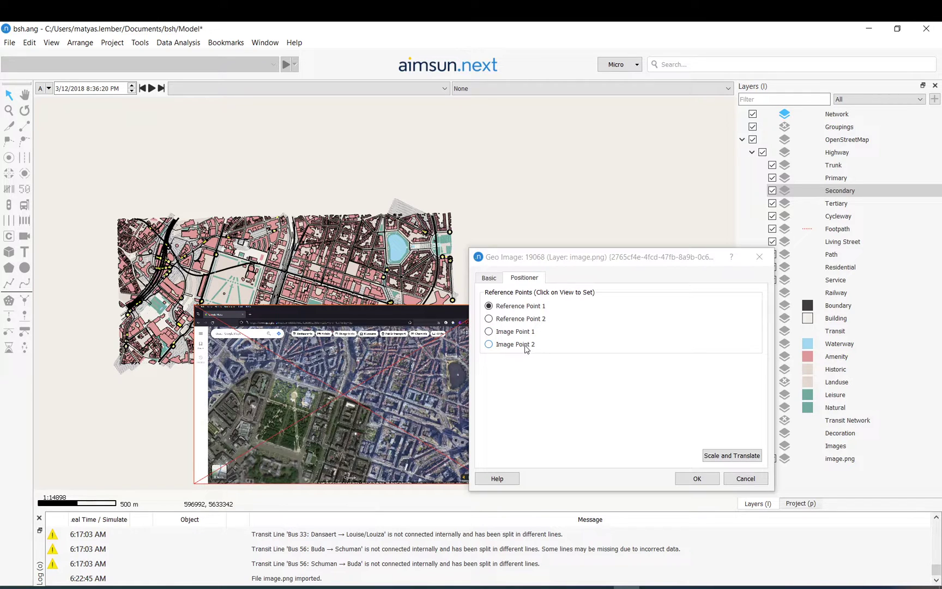
pyautogui.click(545, 259)
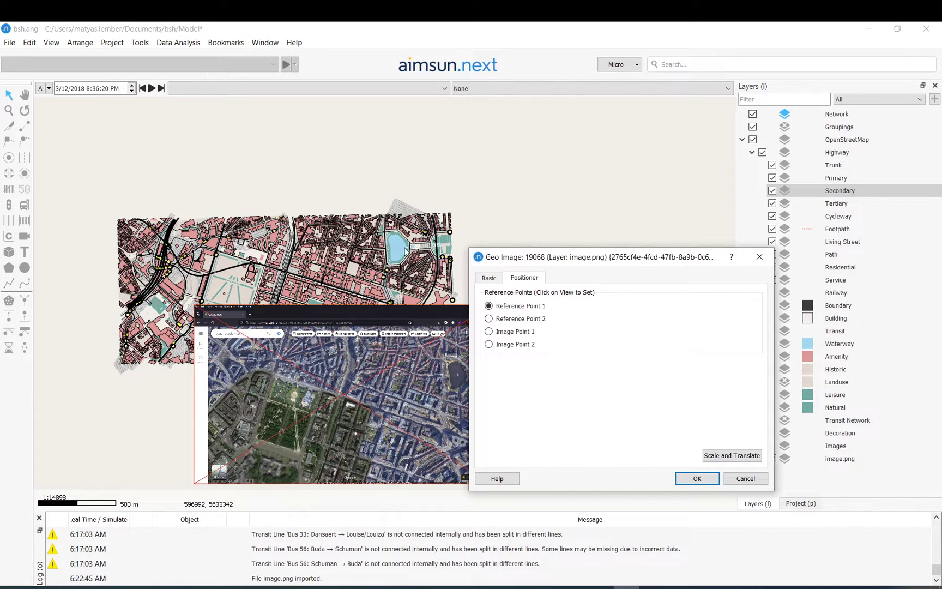
pyautogui.scroll(2, 387, 270)
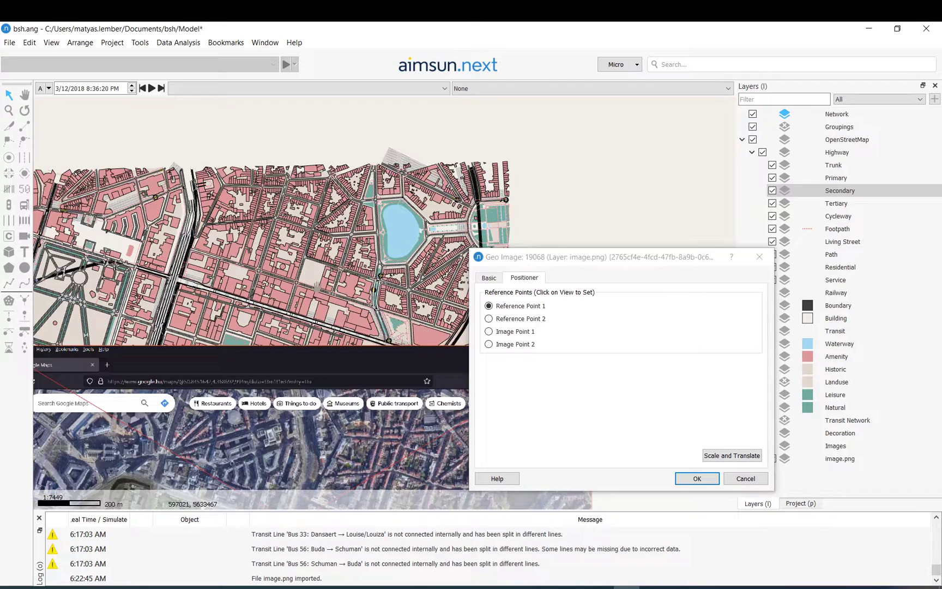
pyautogui.moveTo(382, 354); pyautogui.dragTo(364, 313)
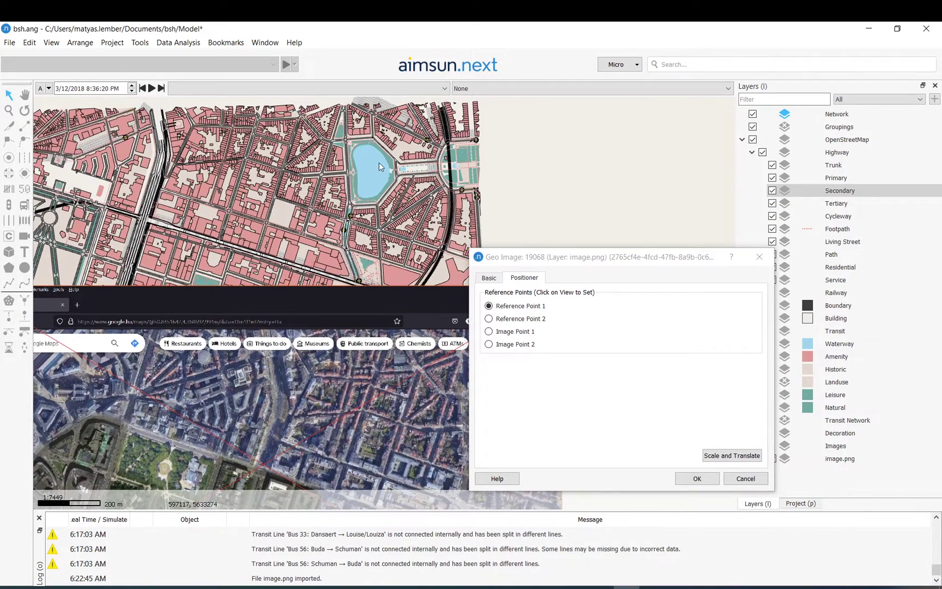
pyautogui.click(374, 142)
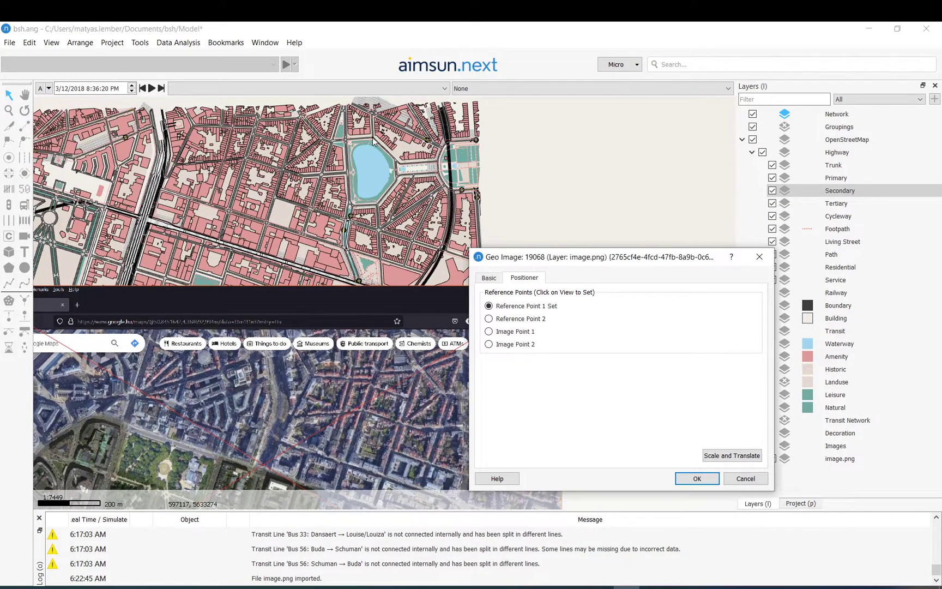
pyautogui.moveTo(99, 221); pyautogui.dragTo(166, 210)
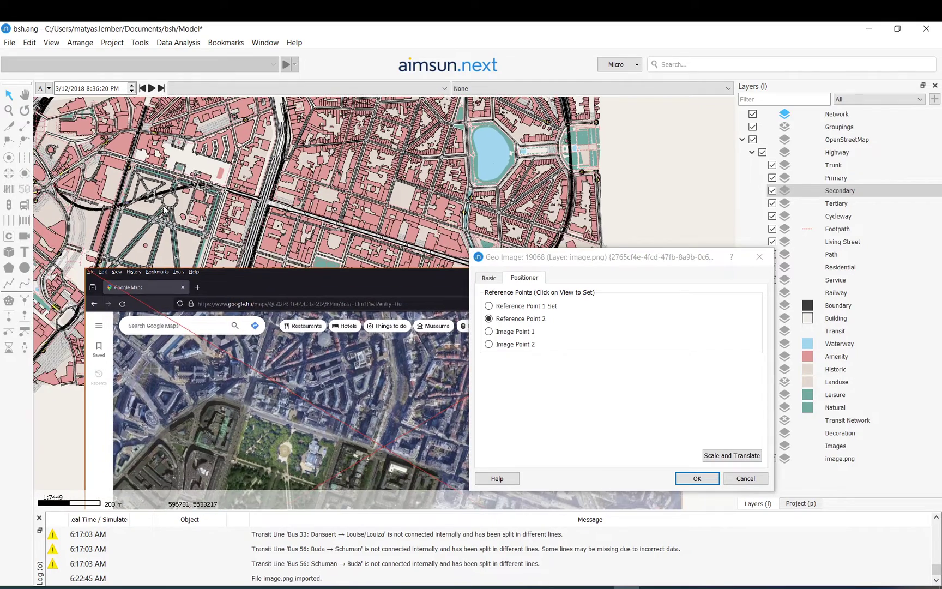
pyautogui.click(170, 203)
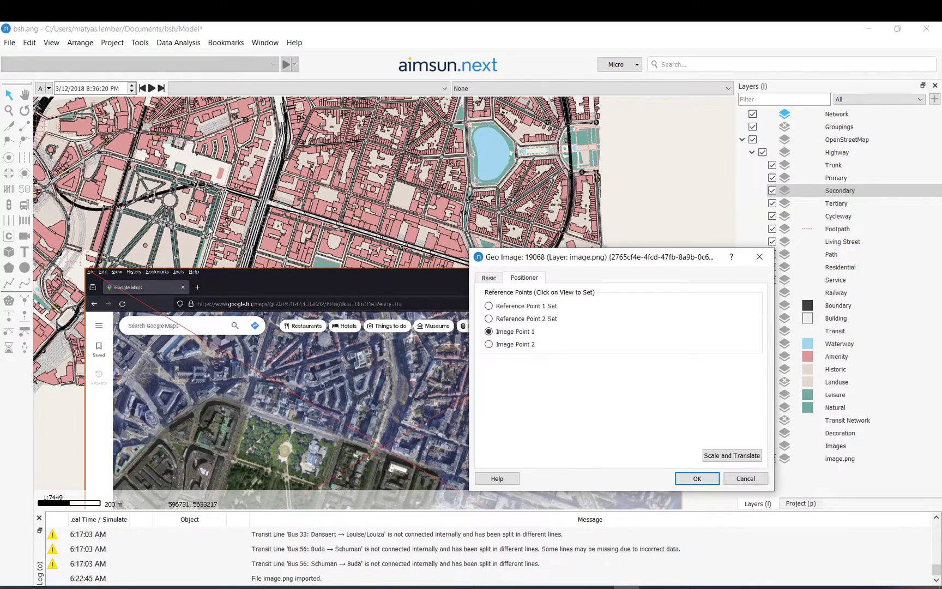
# Step: Set Image Points 1 and 2 on the matching pond and square in the satellite image
pyautogui.moveTo(358, 375); pyautogui.dragTo(297, 330)
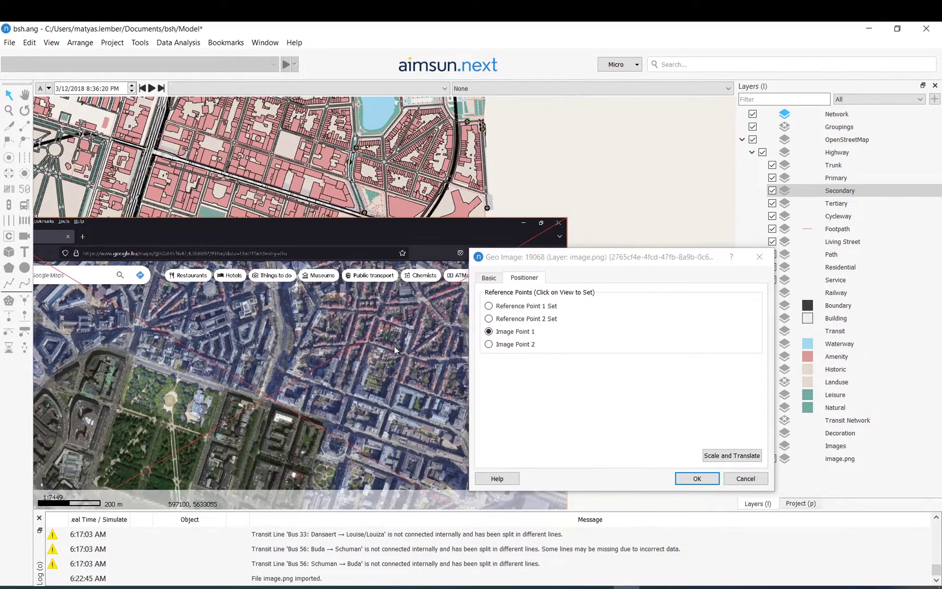
pyautogui.moveTo(393, 349); pyautogui.dragTo(330, 327)
pyautogui.moveTo(466, 363); pyautogui.dragTo(322, 316)
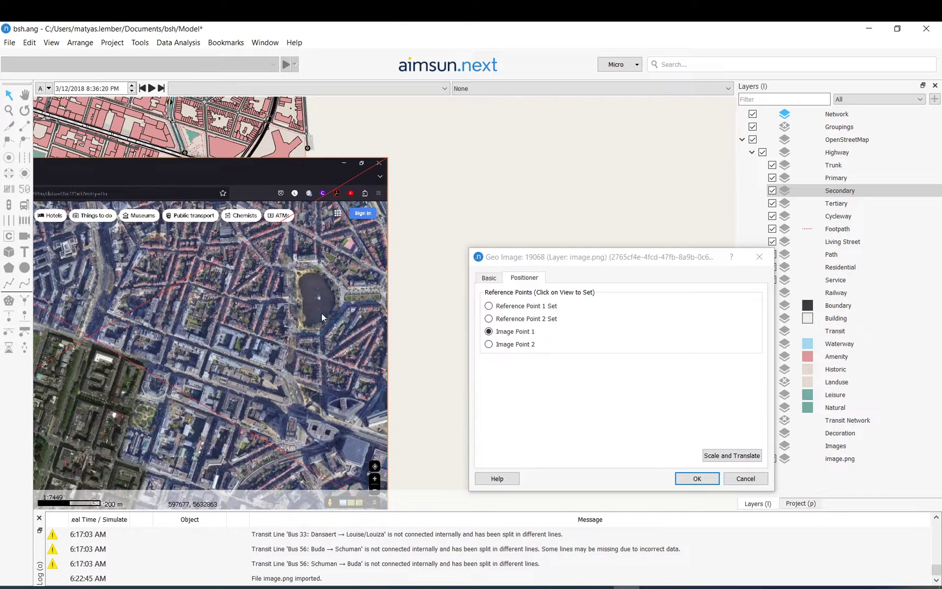
pyautogui.click(320, 270)
pyautogui.moveTo(132, 353); pyautogui.dragTo(293, 299)
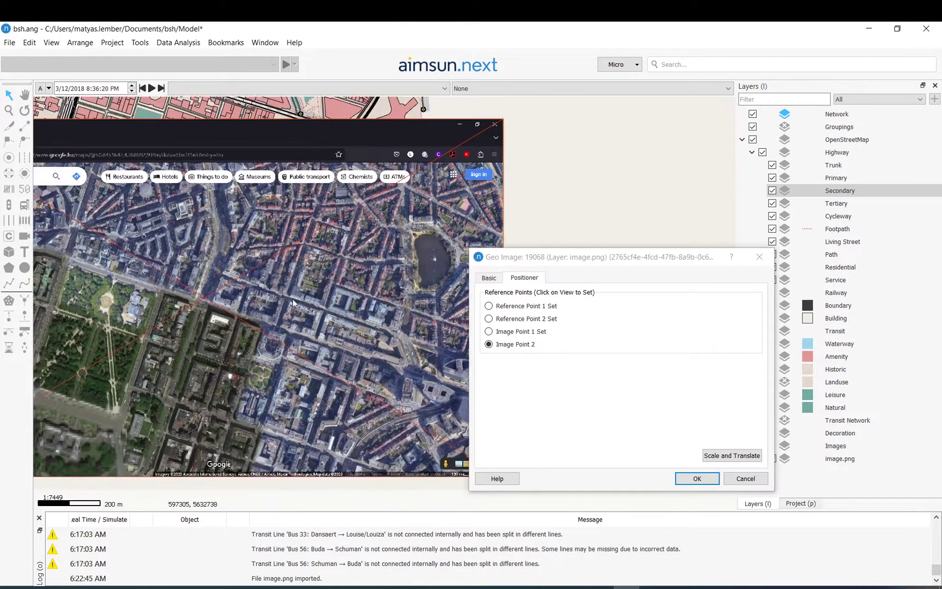
pyautogui.click(152, 288)
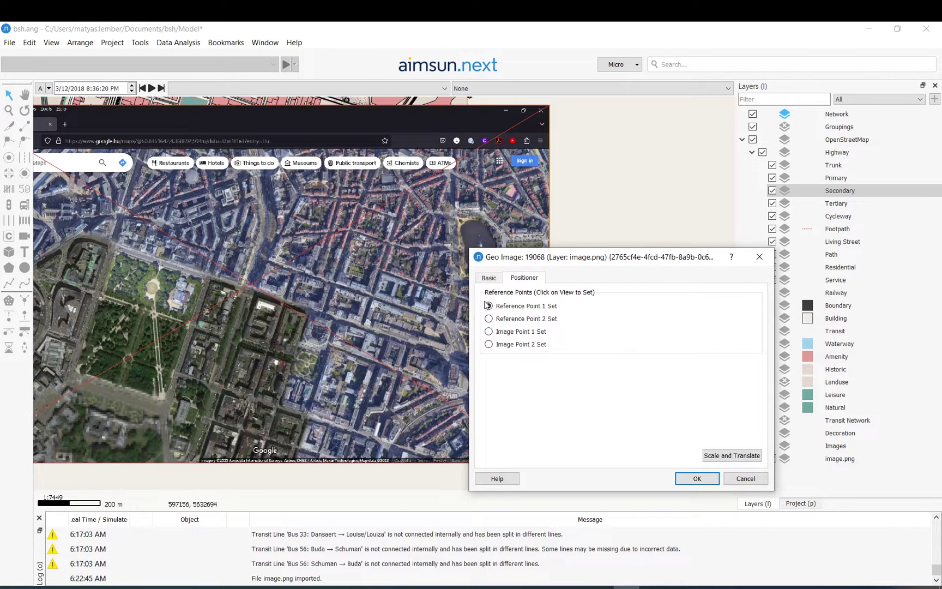
# Step: Apply Scale and Translate to fit image.png to the reference points, then confirm with OK
pyautogui.click(728, 460)
pyautogui.moveTo(295, 274); pyautogui.dragTo(405, 378)
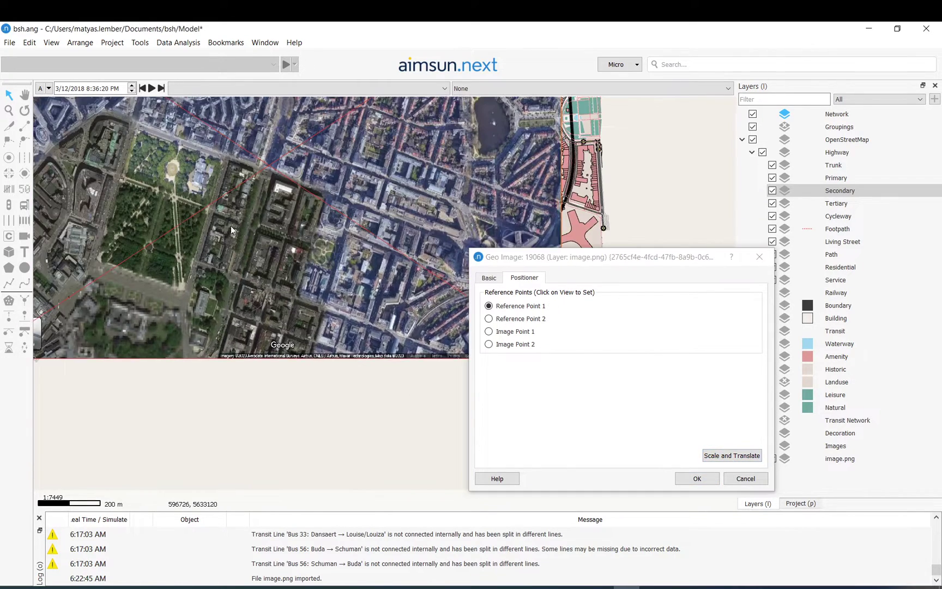
pyautogui.moveTo(230, 226); pyautogui.dragTo(301, 314)
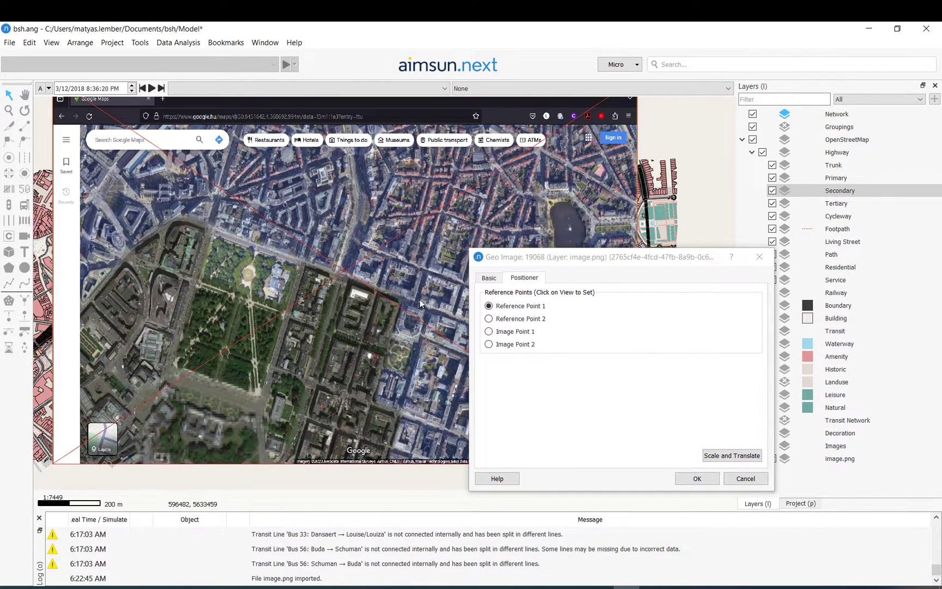
pyautogui.click(698, 484)
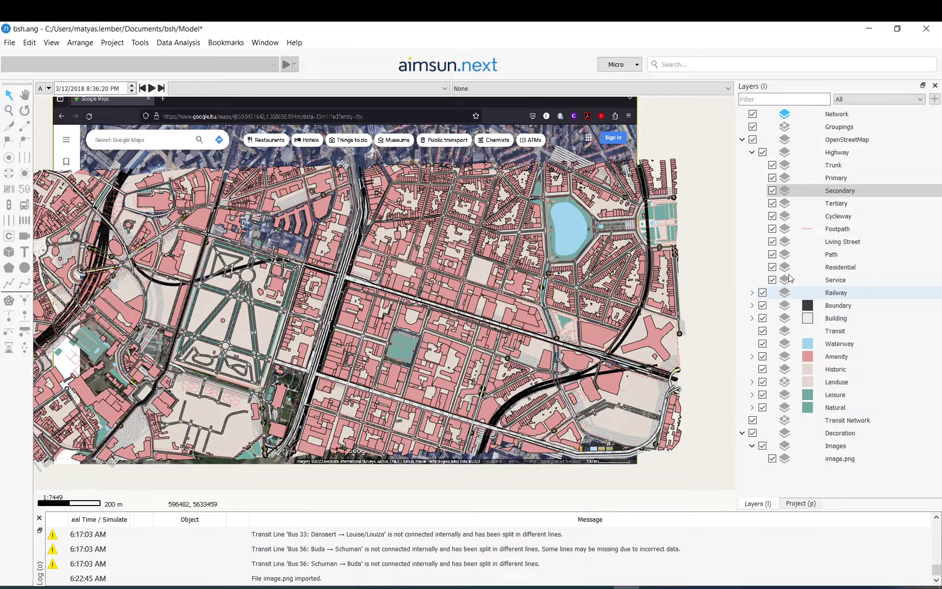
# Step: Hide the area layers from Railway, Boundary and Building through Landuse, Leisure and Natural
pyautogui.click(763, 293)
pyautogui.click(763, 306)
pyautogui.click(763, 318)
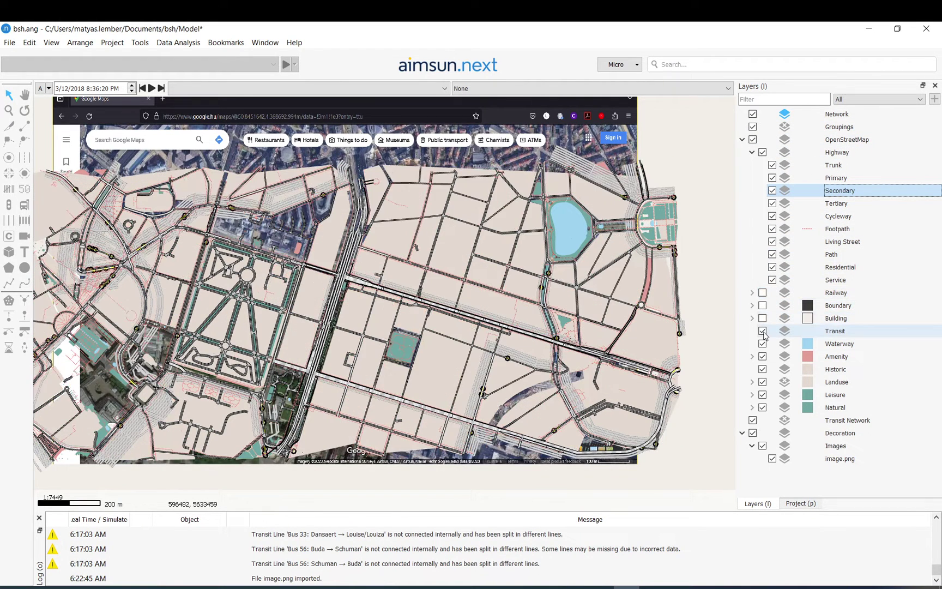
pyautogui.click(762, 331)
pyautogui.click(762, 343)
pyautogui.click(762, 357)
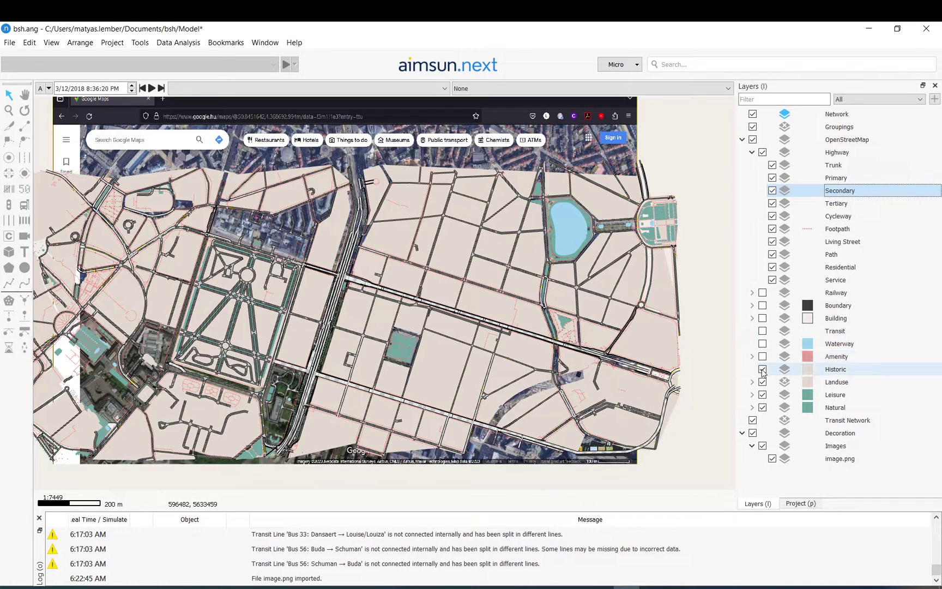
pyautogui.click(763, 369)
pyautogui.click(763, 381)
pyautogui.click(762, 395)
pyautogui.click(762, 408)
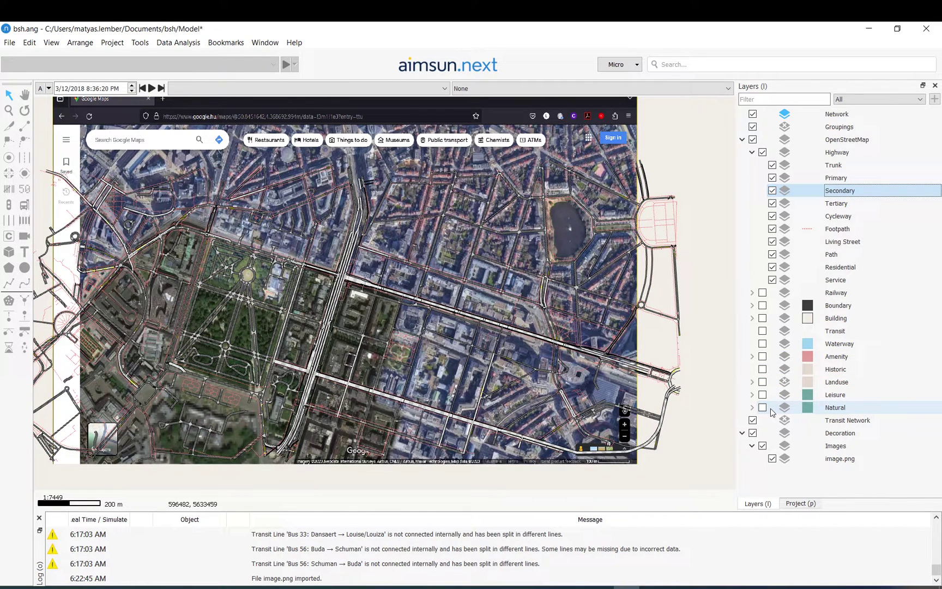
# Step: Hide the minor road layers: Service, Residential, Path, Living Street, Footpath, Cycleway and Tertiary
pyautogui.click(772, 280)
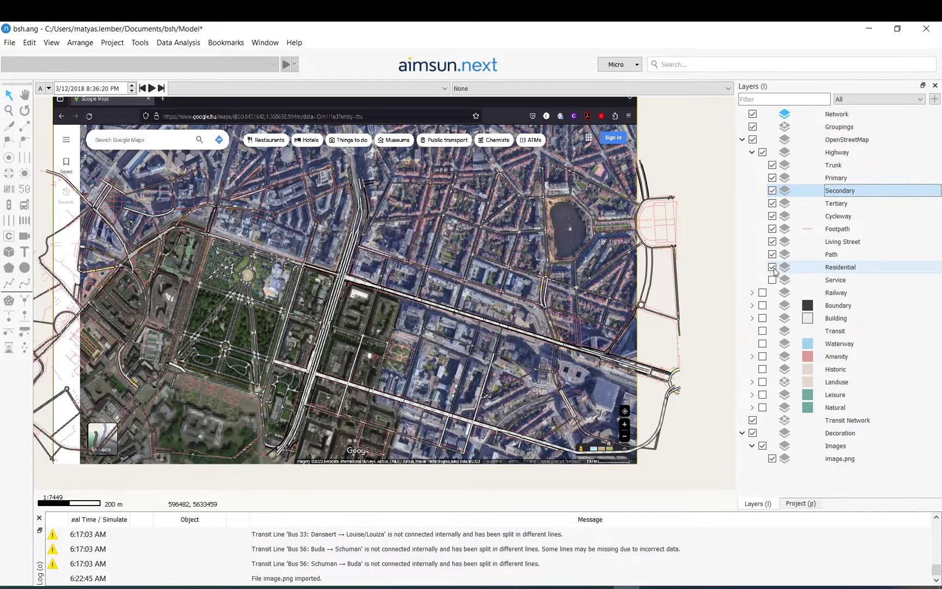
pyautogui.click(773, 268)
pyautogui.click(773, 254)
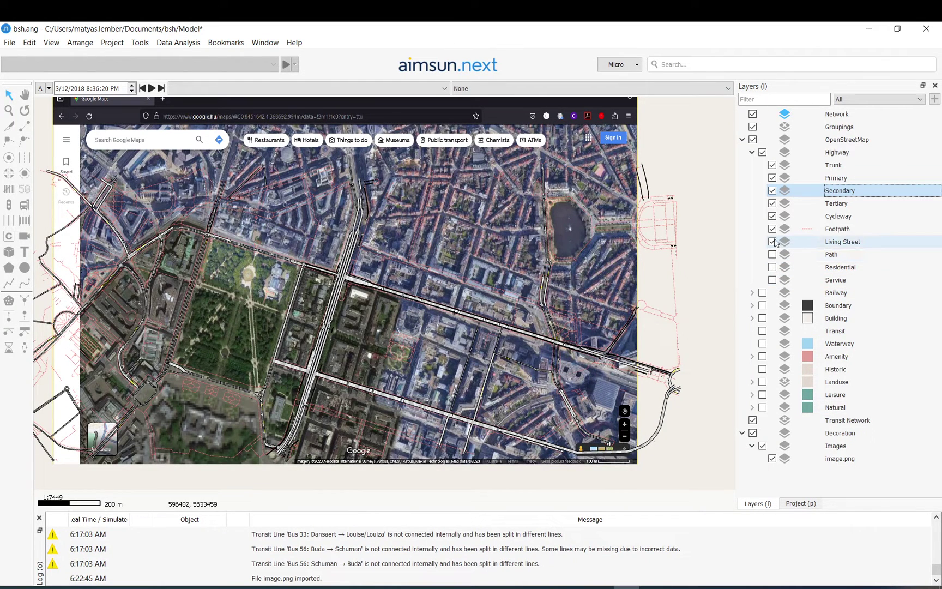
pyautogui.click(772, 242)
pyautogui.click(773, 229)
pyautogui.click(773, 217)
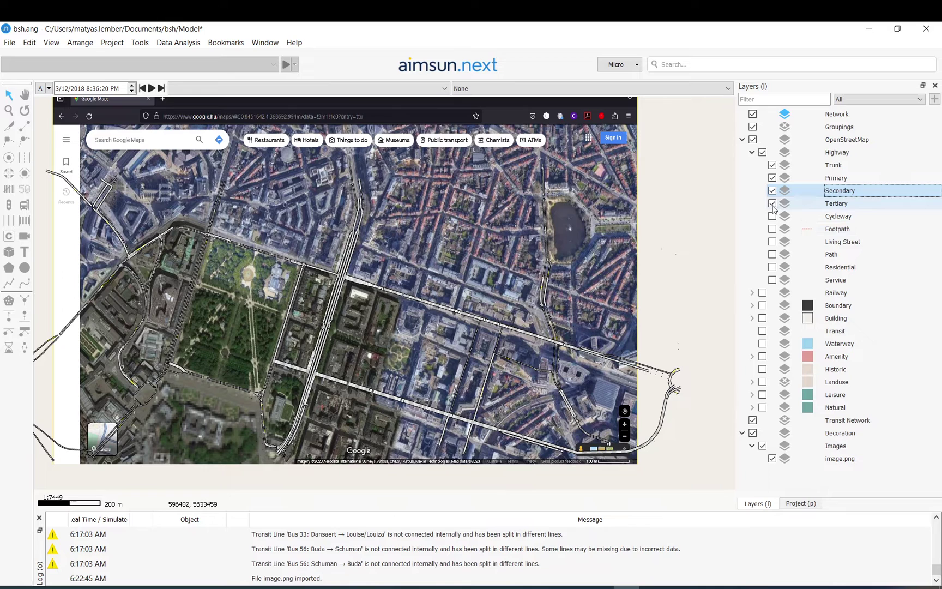
pyautogui.click(773, 204)
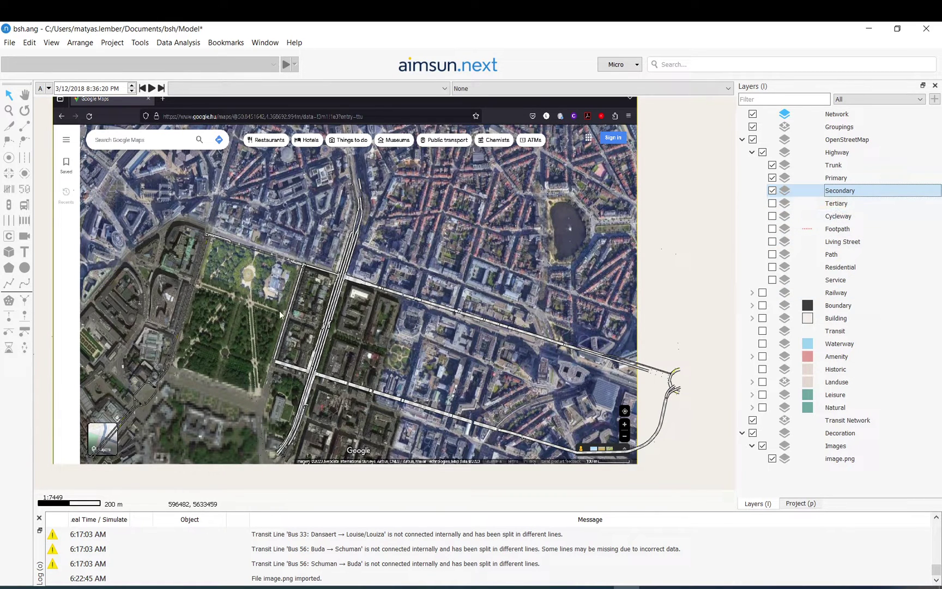
# Step: Turn the Tertiary and Residential road layers back on, leaving Cycleway hidden
pyautogui.scroll(5, 337, 309)
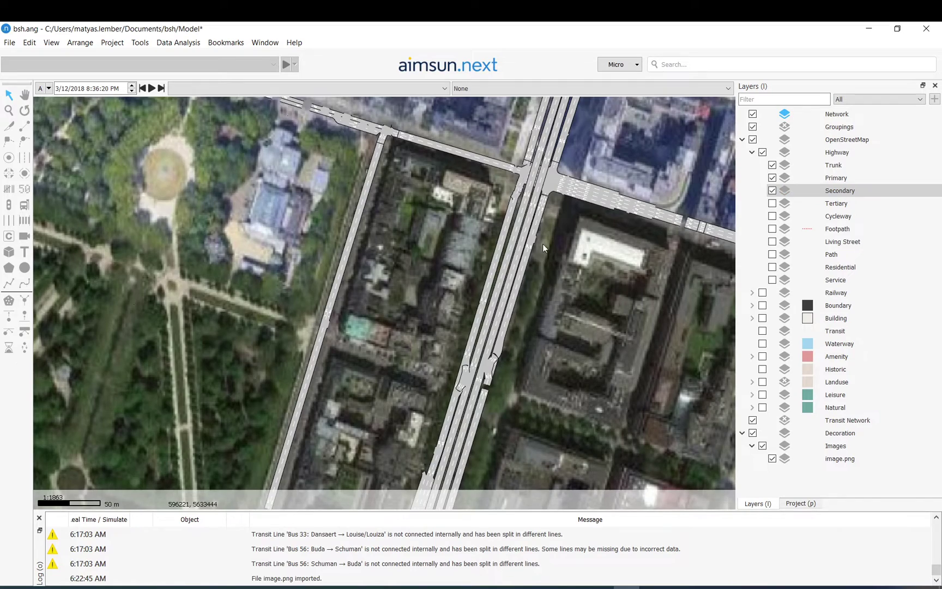
pyautogui.scroll(-5, 522, 297)
pyautogui.hscroll(3, 639, 325)
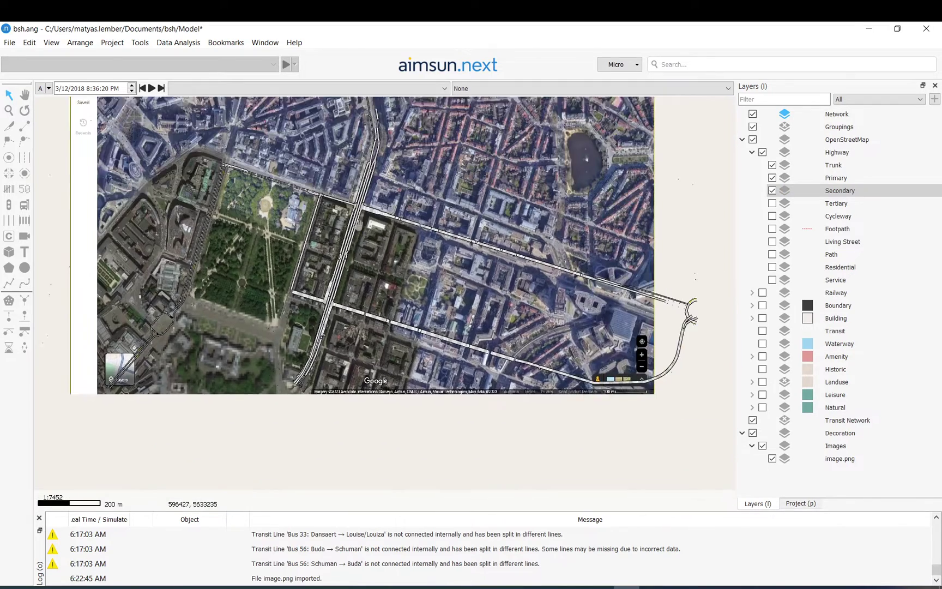
pyautogui.scroll(5, 599, 317)
pyautogui.scroll(-5, 516, 283)
pyautogui.scroll(2, 516, 282)
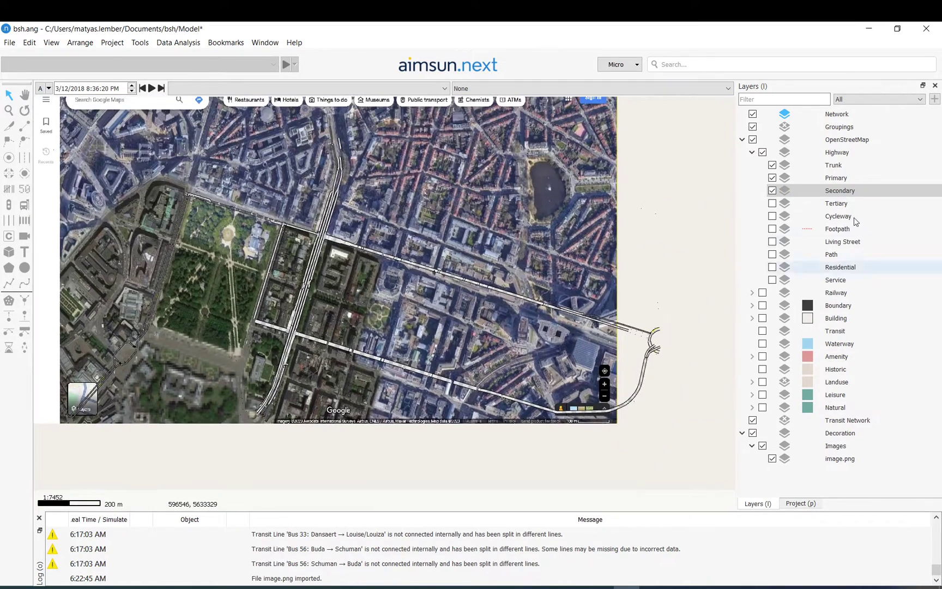
pyautogui.click(772, 203)
pyautogui.click(772, 216)
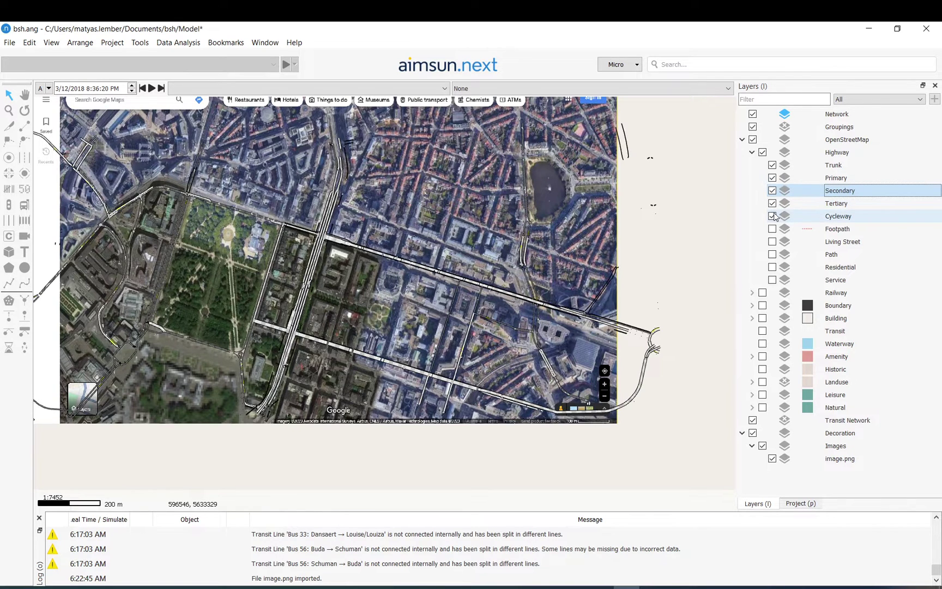
pyautogui.click(773, 216)
pyautogui.click(772, 216)
pyautogui.click(772, 266)
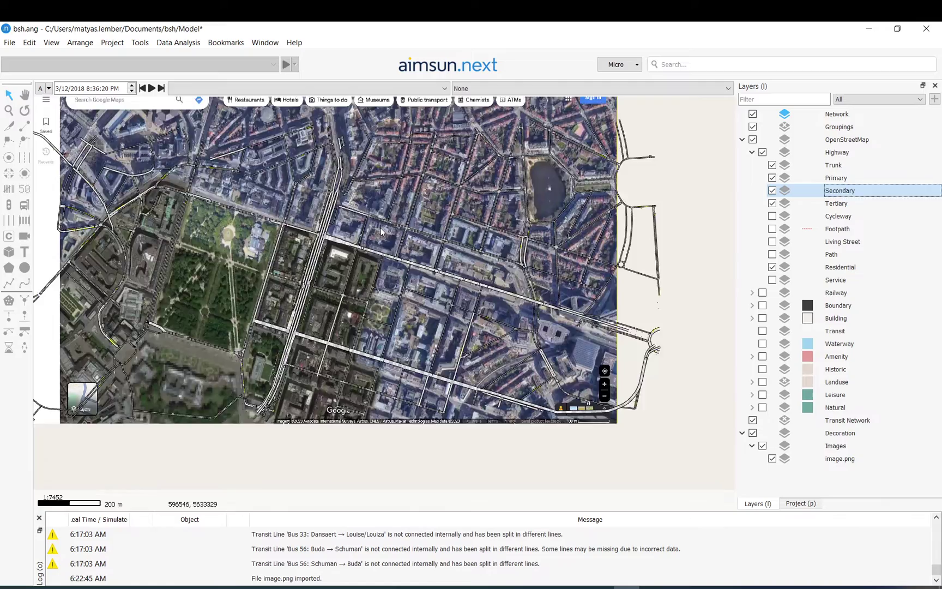
# Step: Zoom and pan the map to compare the road lines with the satellite image
pyautogui.scroll(5, 380, 232)
pyautogui.scroll(-2, 577, 215)
pyautogui.scroll(-1, 610, 223)
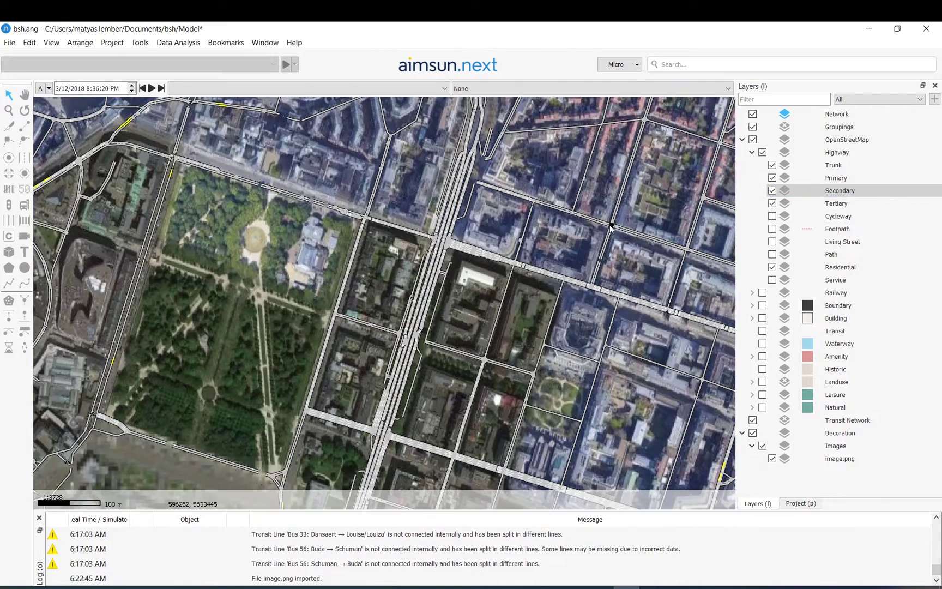
pyautogui.moveTo(268, 258); pyautogui.dragTo(353, 294)
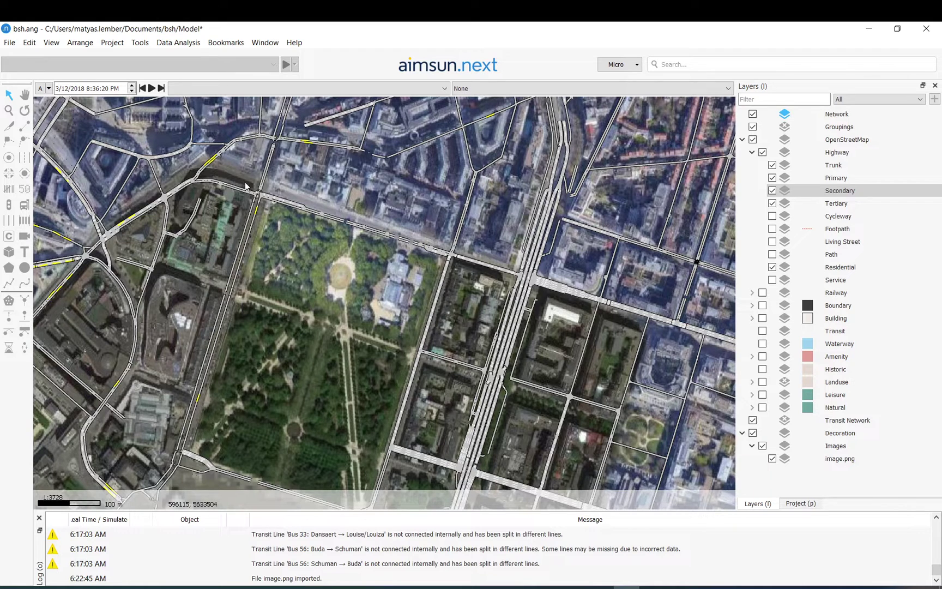
pyautogui.scroll(-2, 247, 192)
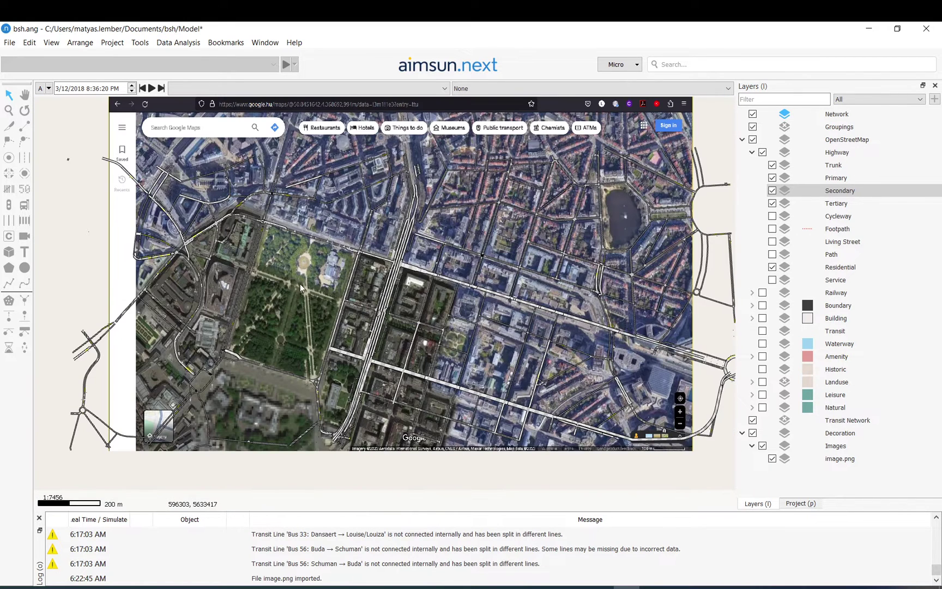
pyautogui.rightClick(259, 322)
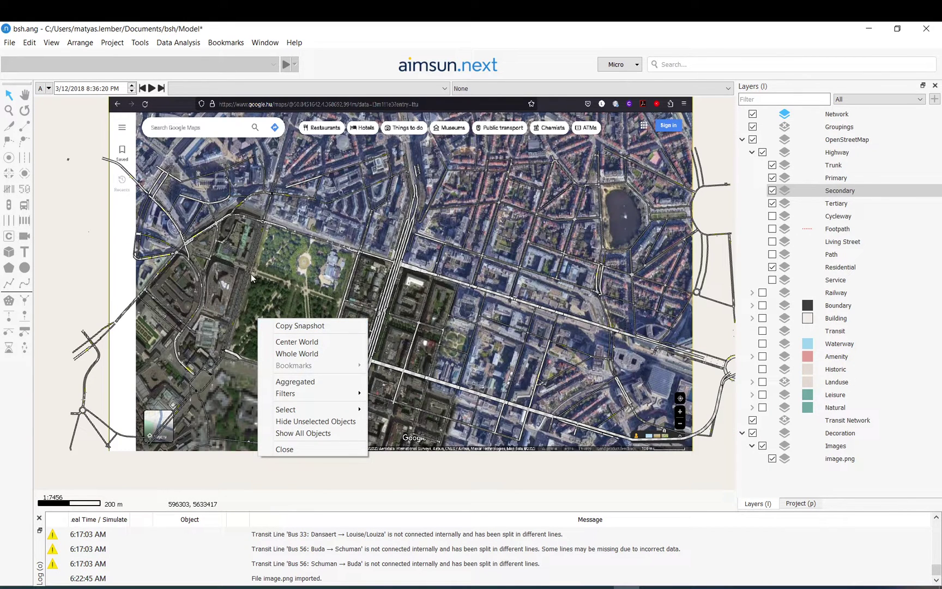
pyautogui.click(264, 287)
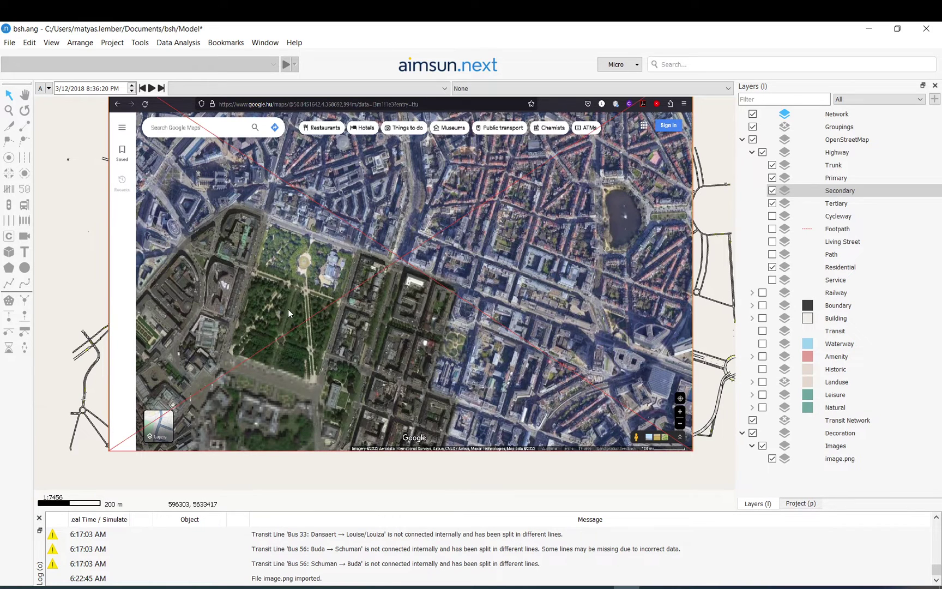
pyautogui.rightClick(288, 309)
pyautogui.click(326, 439)
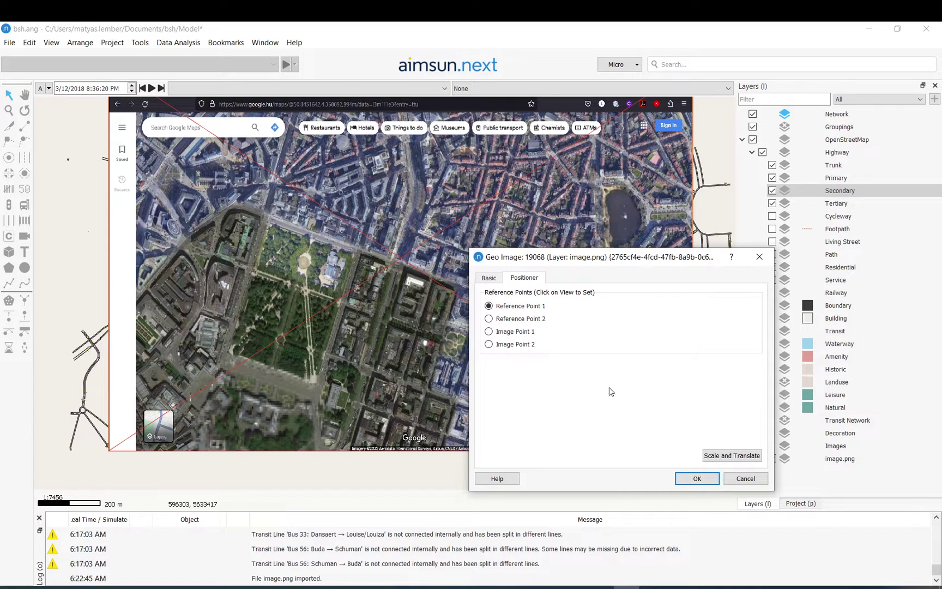
pyautogui.click(745, 479)
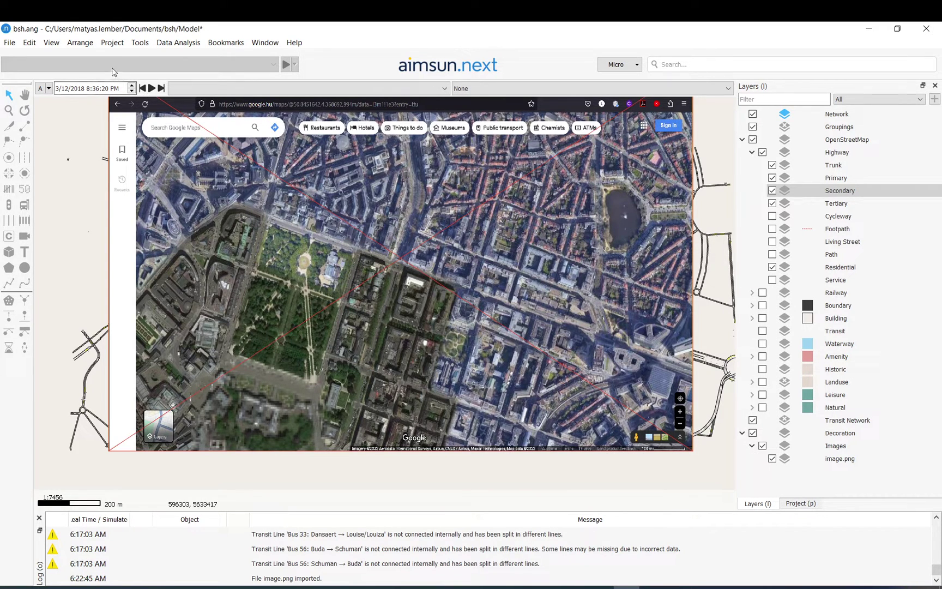
pyautogui.click(141, 47)
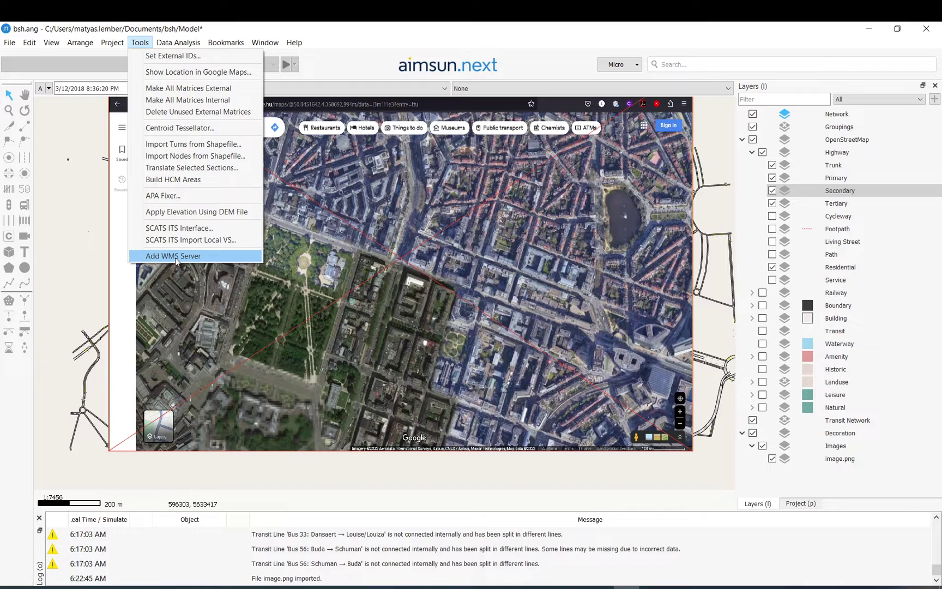
pyautogui.click(91, 261)
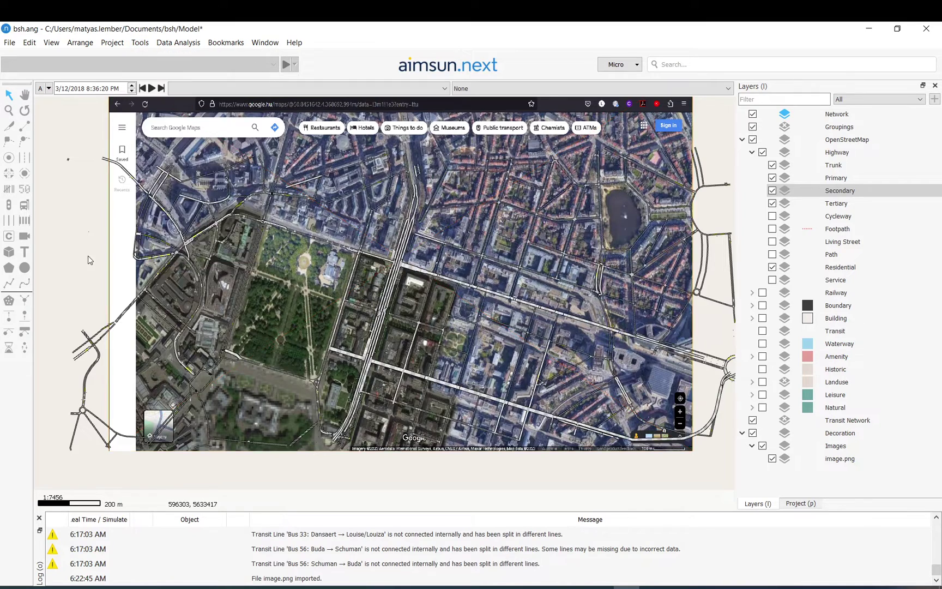
pyautogui.scroll(-2, 93, 261)
pyautogui.scroll(2, 94, 261)
pyautogui.scroll(1, 94, 261)
pyautogui.scroll(-2, 94, 261)
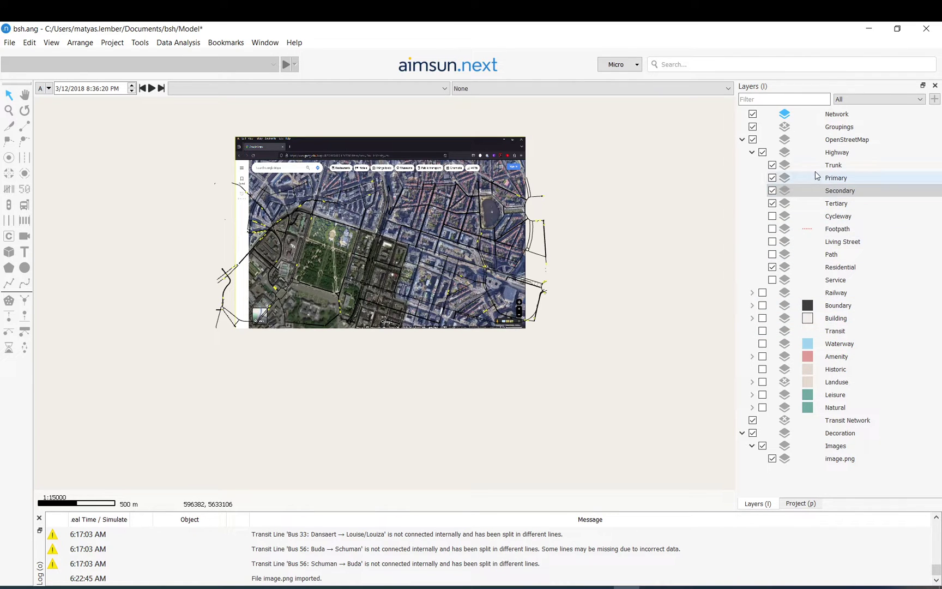
pyautogui.click(831, 194)
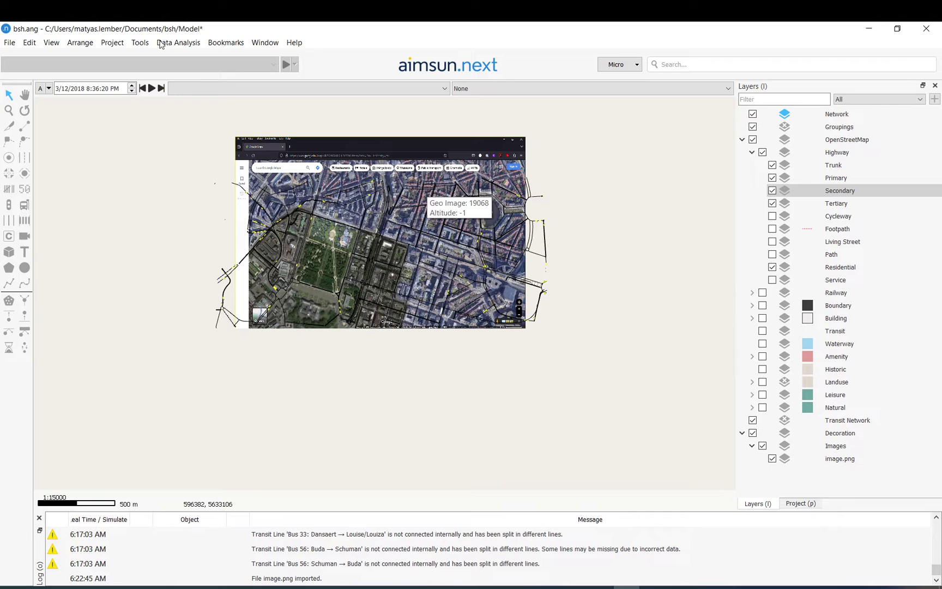
pyautogui.click(9, 42)
pyautogui.moveTo(55, 129)
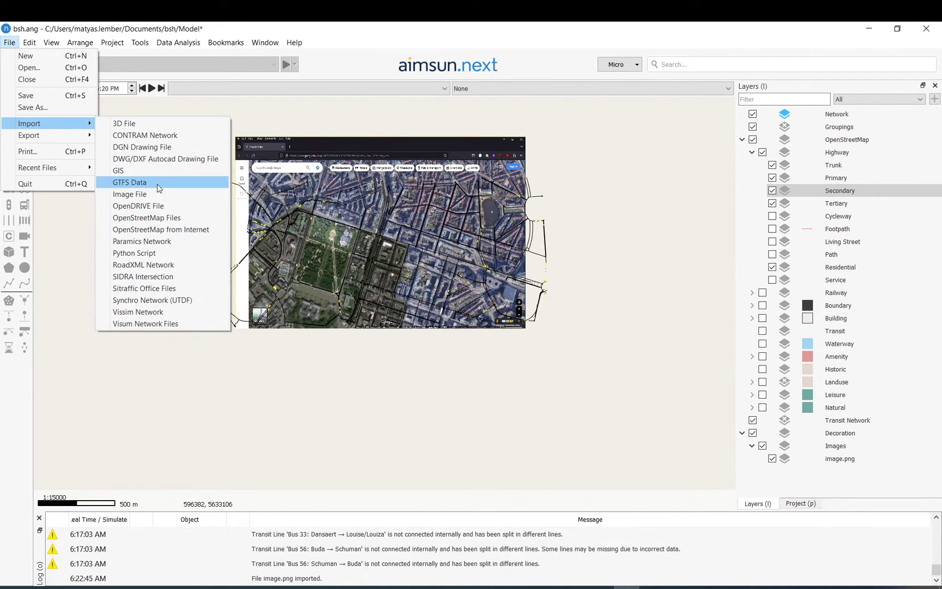
pyautogui.press('Escape')
pyautogui.press('Escape')
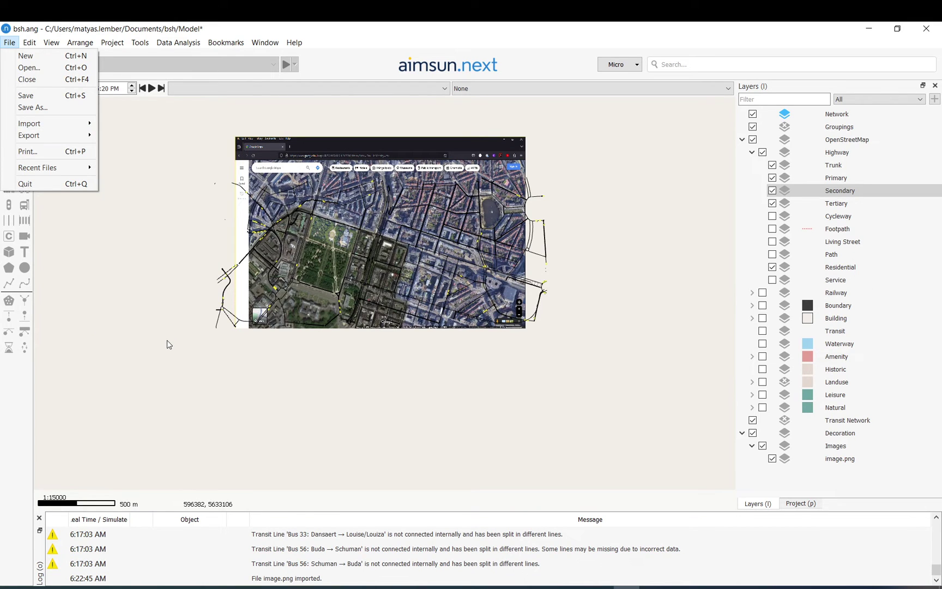